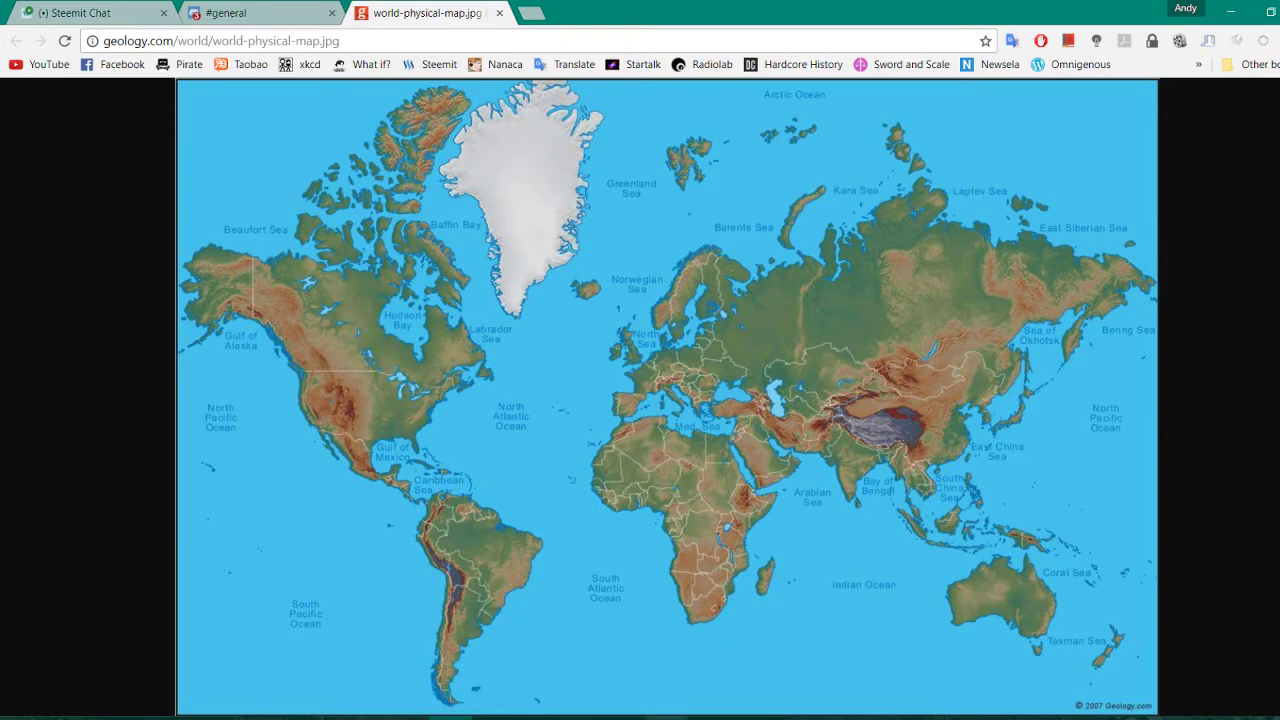
Step: Switch to Google Earth Pro and turn the globe between Africa and Greenland to compare their sizes
{"action": "left_click", "coordinate": [678, 718]}
{"action": "scroll", "coordinate": [713, 361], "scroll_direction": "down", "scroll_amount": 5}
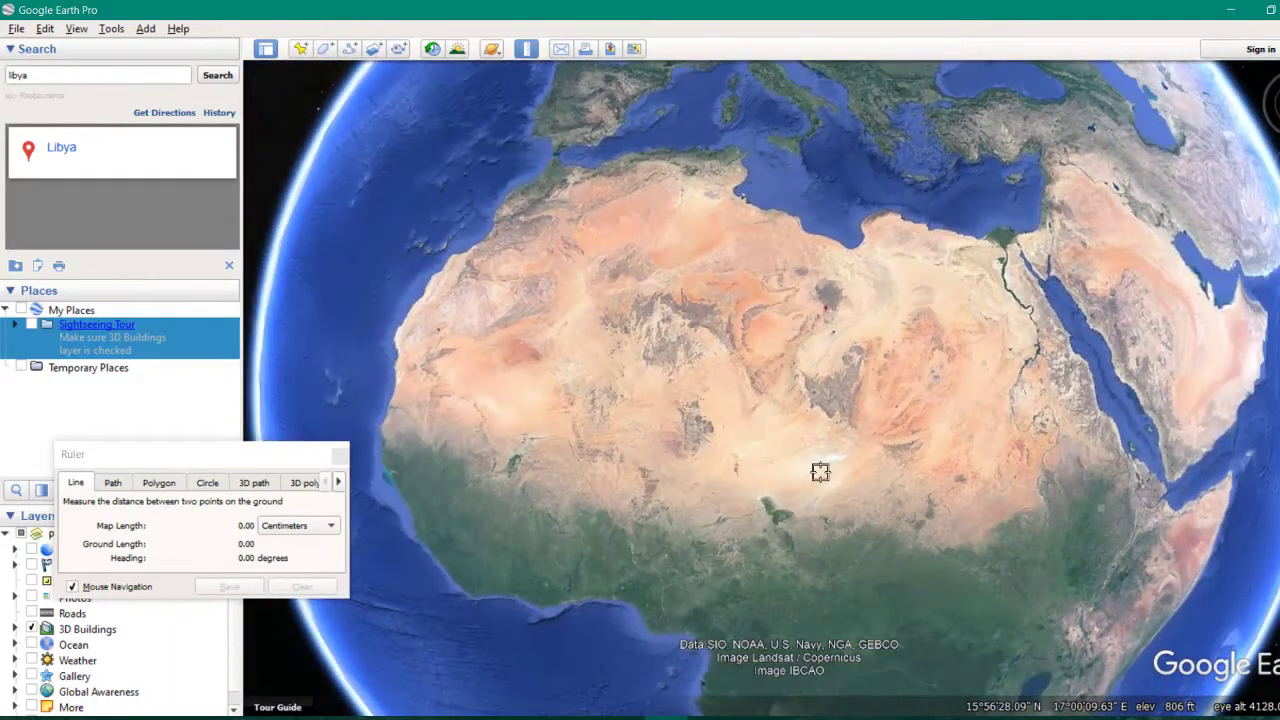
{"action": "left_click_drag", "start_coordinate": [820, 472], "coordinate": [612, 66]}
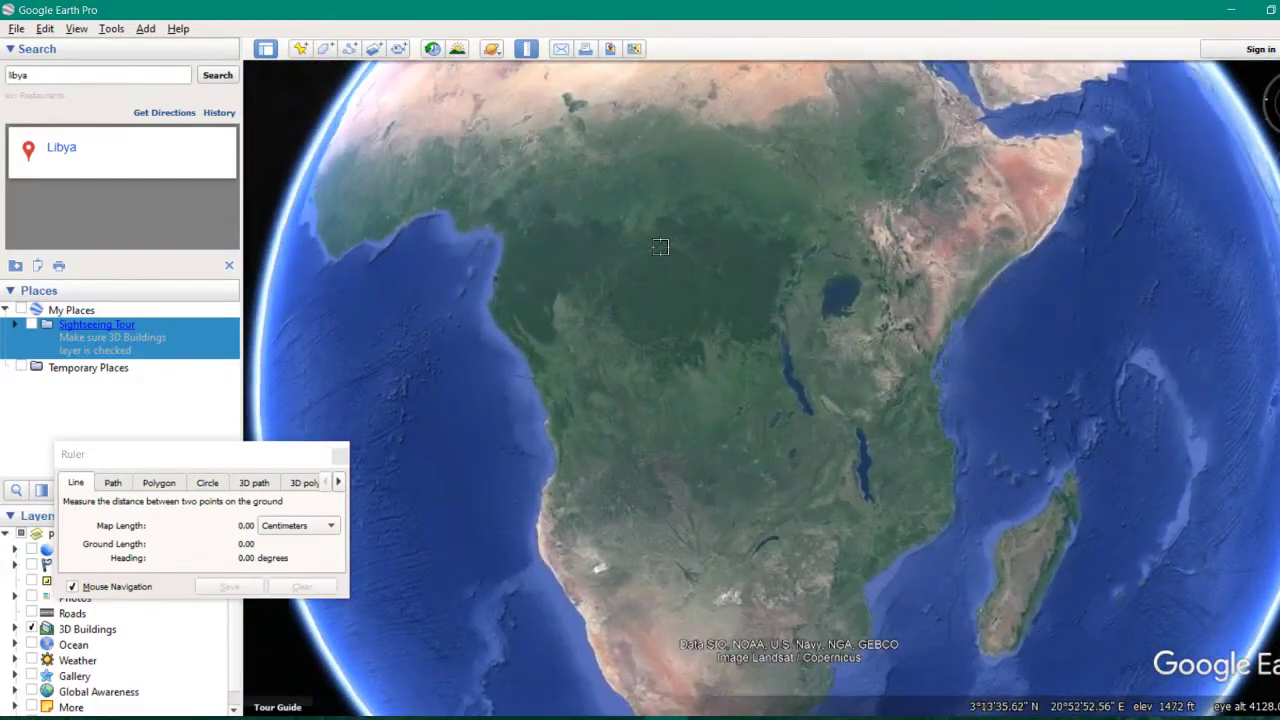
{"action": "left_click_drag", "start_coordinate": [660, 246], "coordinate": [931, 653]}
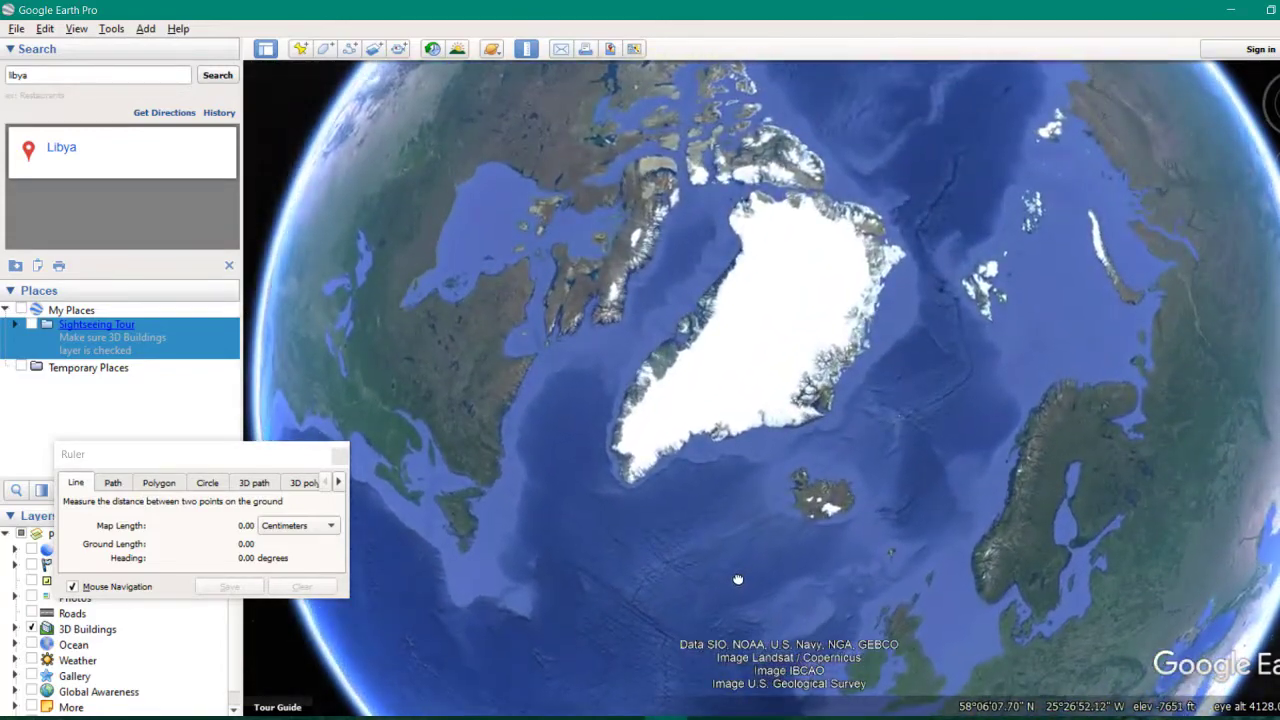
{"action": "left_click_drag", "start_coordinate": [738, 579], "coordinate": [685, 413]}
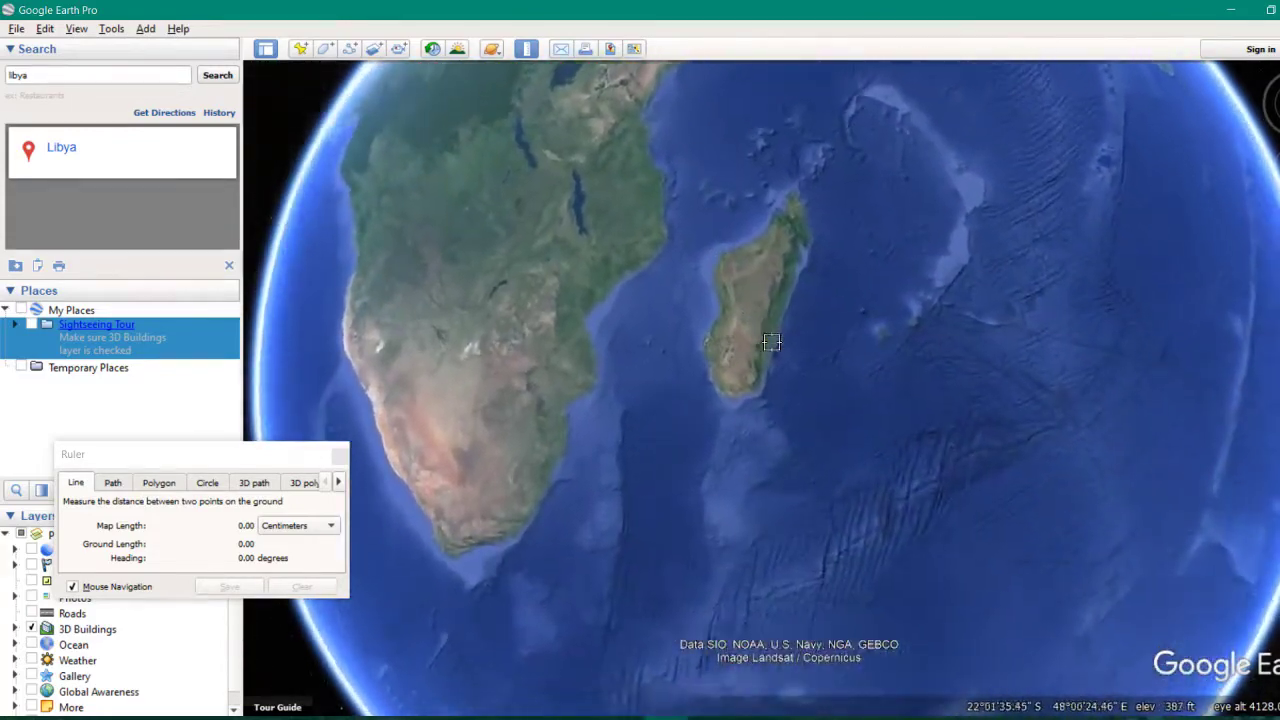
Step: Turn the globe back and forth between Europe and northern Africa to compare their extents
{"action": "left_click_drag", "start_coordinate": [774, 343], "coordinate": [943, 566]}
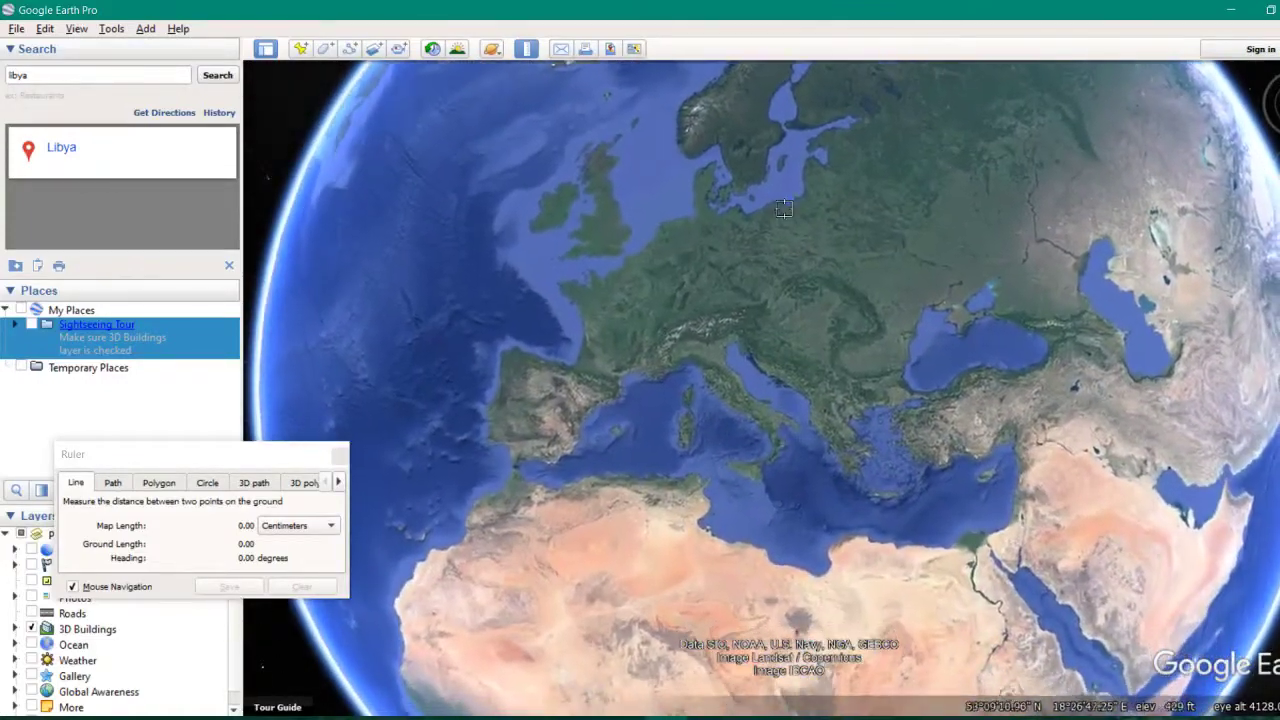
{"action": "left_click_drag", "start_coordinate": [840, 571], "coordinate": [809, 277]}
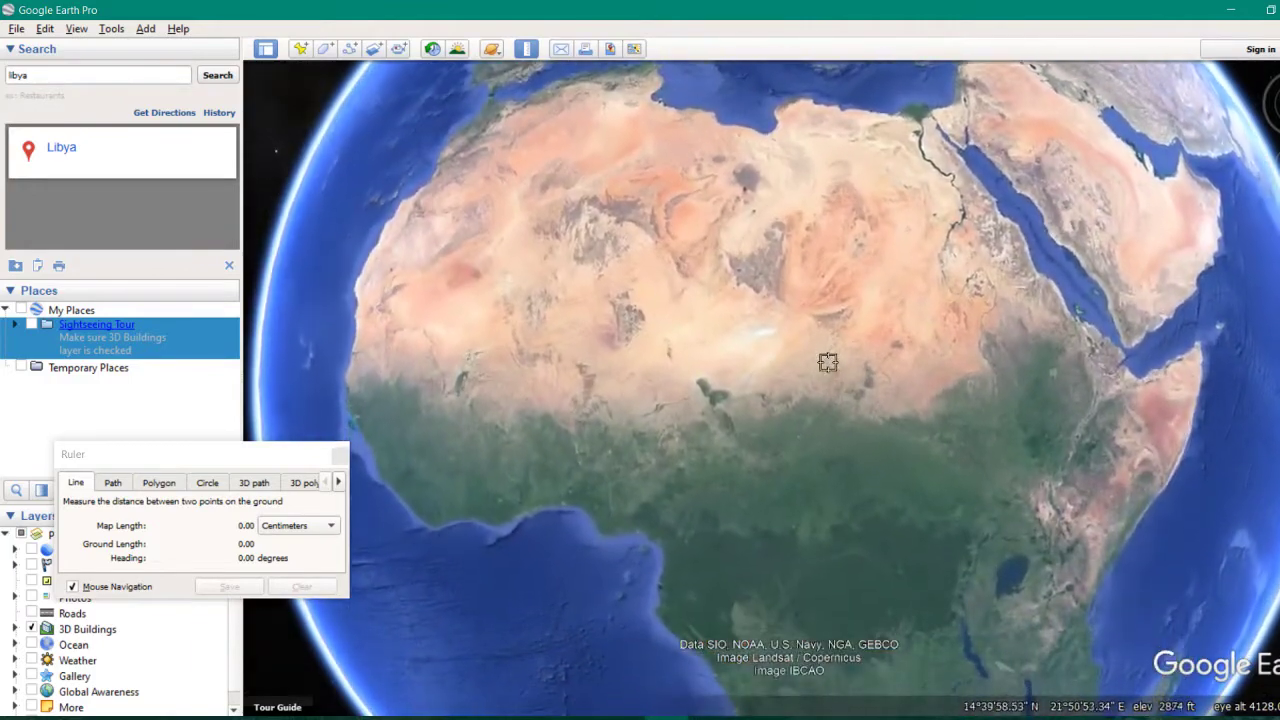
{"action": "left_click_drag", "start_coordinate": [828, 362], "coordinate": [918, 481]}
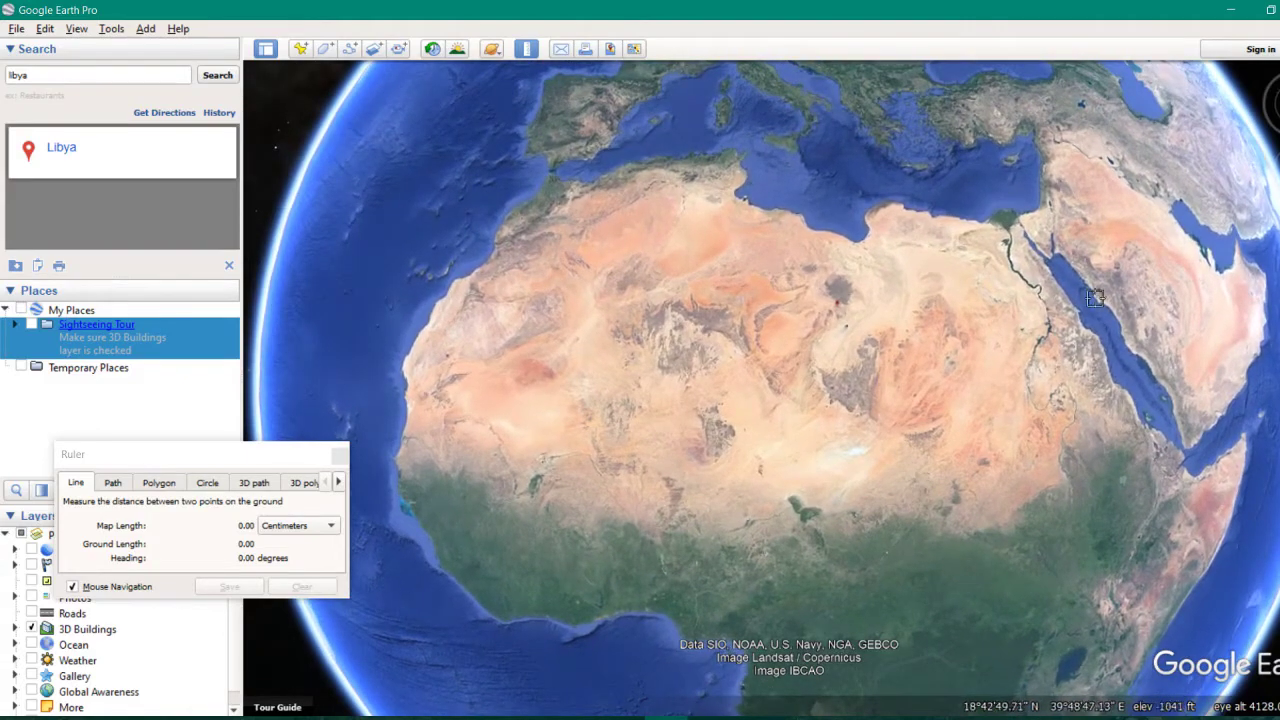
{"action": "left_click_drag", "start_coordinate": [868, 130], "coordinate": [822, 591]}
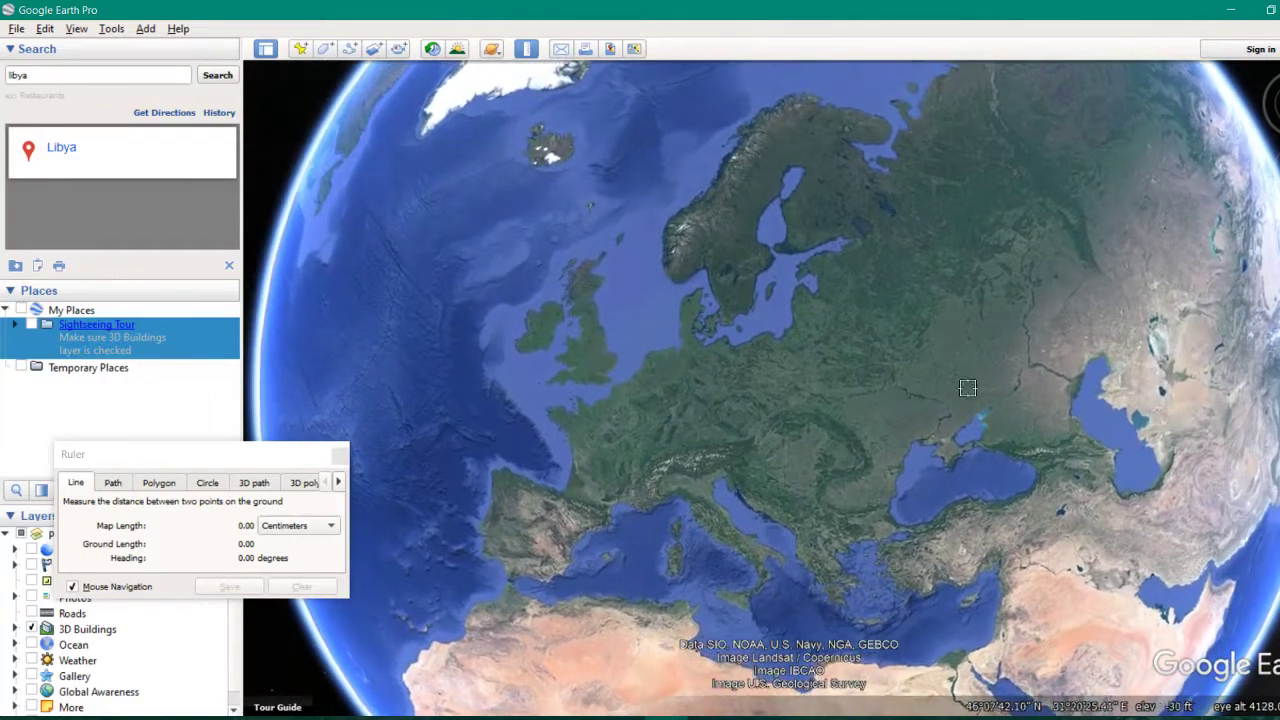
{"action": "left_click_drag", "start_coordinate": [738, 545], "coordinate": [728, 141]}
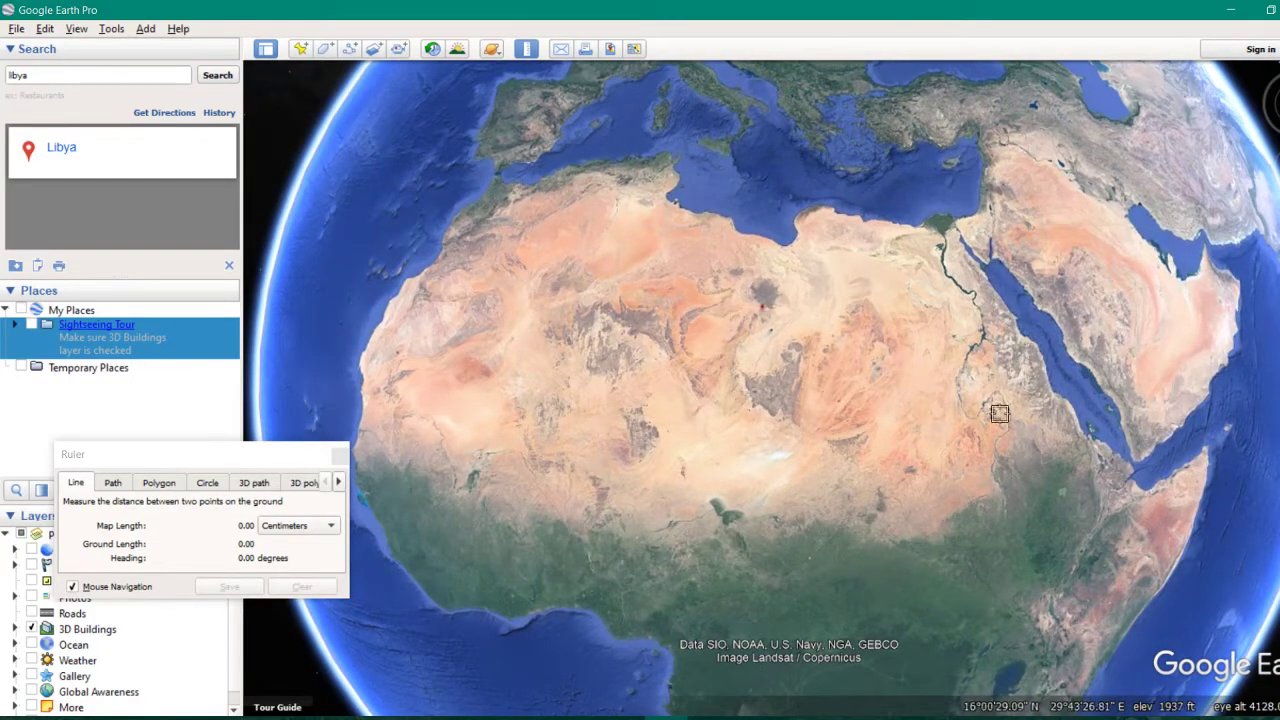
Step: Examine the central Sahara's terrain up close, including the dark highland areas, and return to an overview of northern Africa
{"action": "scroll", "coordinate": [667, 432], "scroll_direction": "up", "scroll_amount": 2}
{"action": "scroll", "coordinate": [667, 432], "scroll_direction": "up", "scroll_amount": 3}
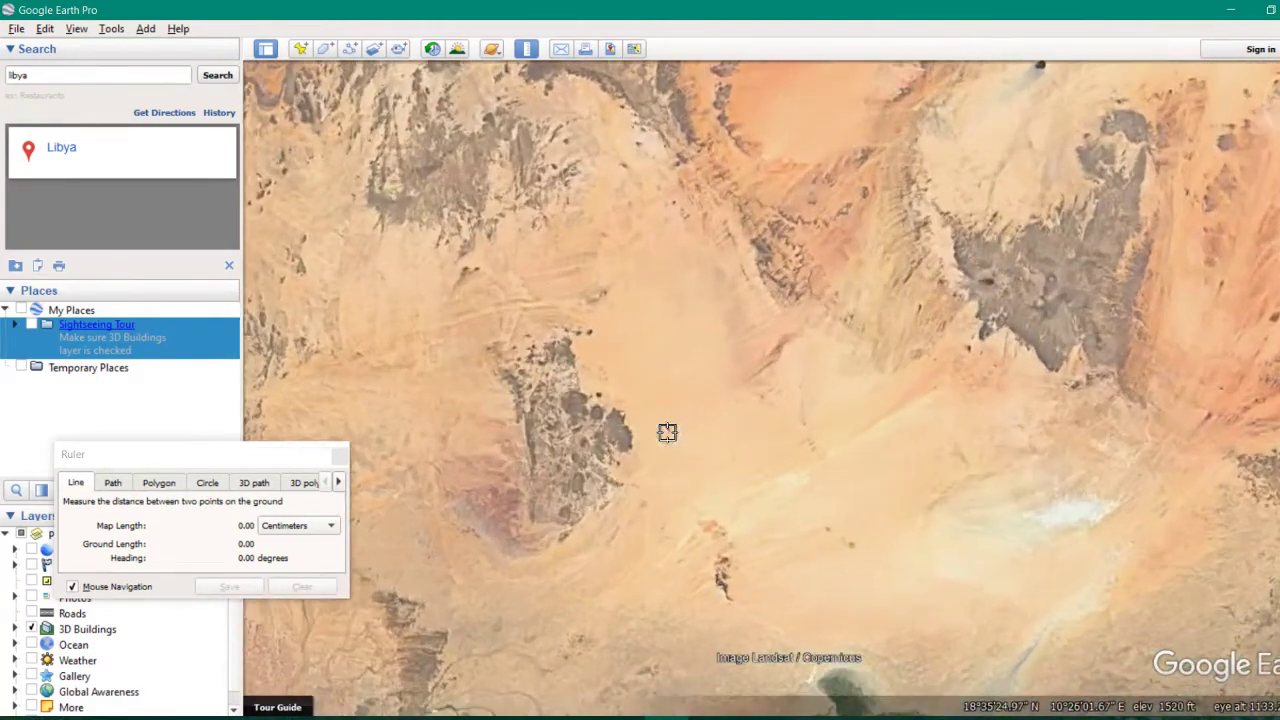
{"action": "scroll", "coordinate": [683, 386], "scroll_direction": "up", "scroll_amount": 2}
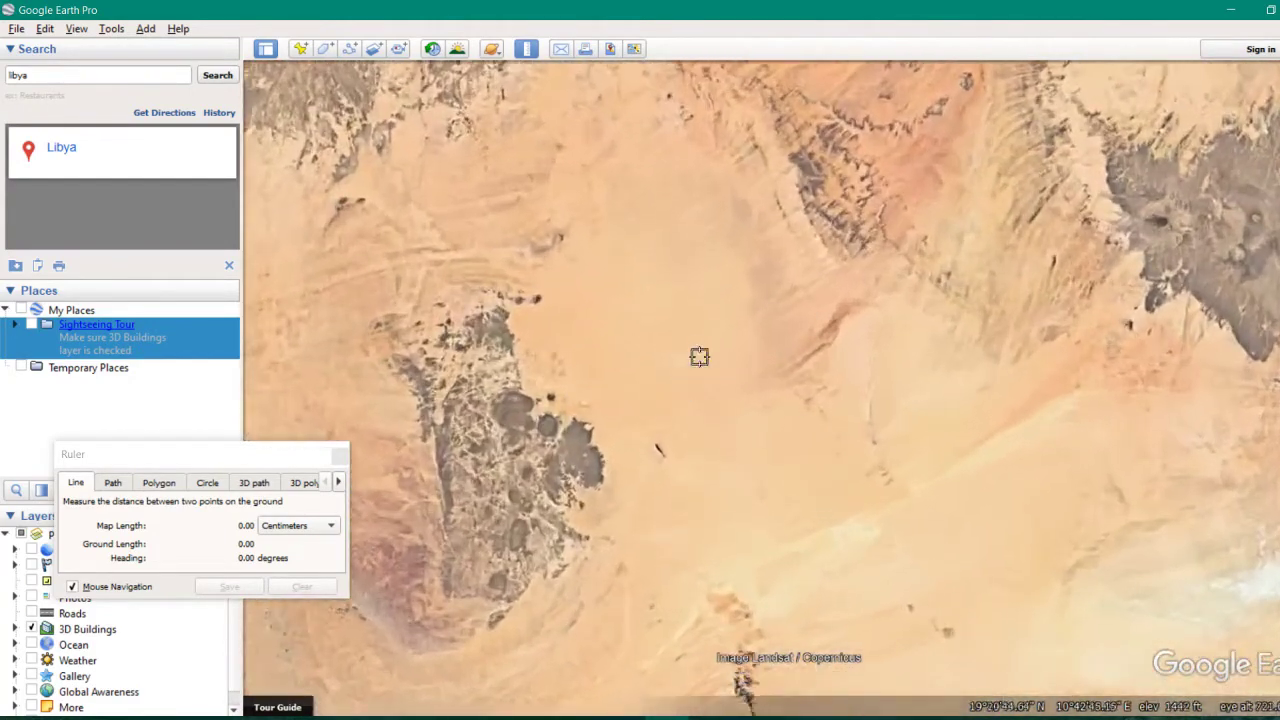
{"action": "scroll", "coordinate": [699, 356], "scroll_direction": "up", "scroll_amount": 2}
{"action": "scroll", "coordinate": [699, 356], "scroll_direction": "down", "scroll_amount": 2}
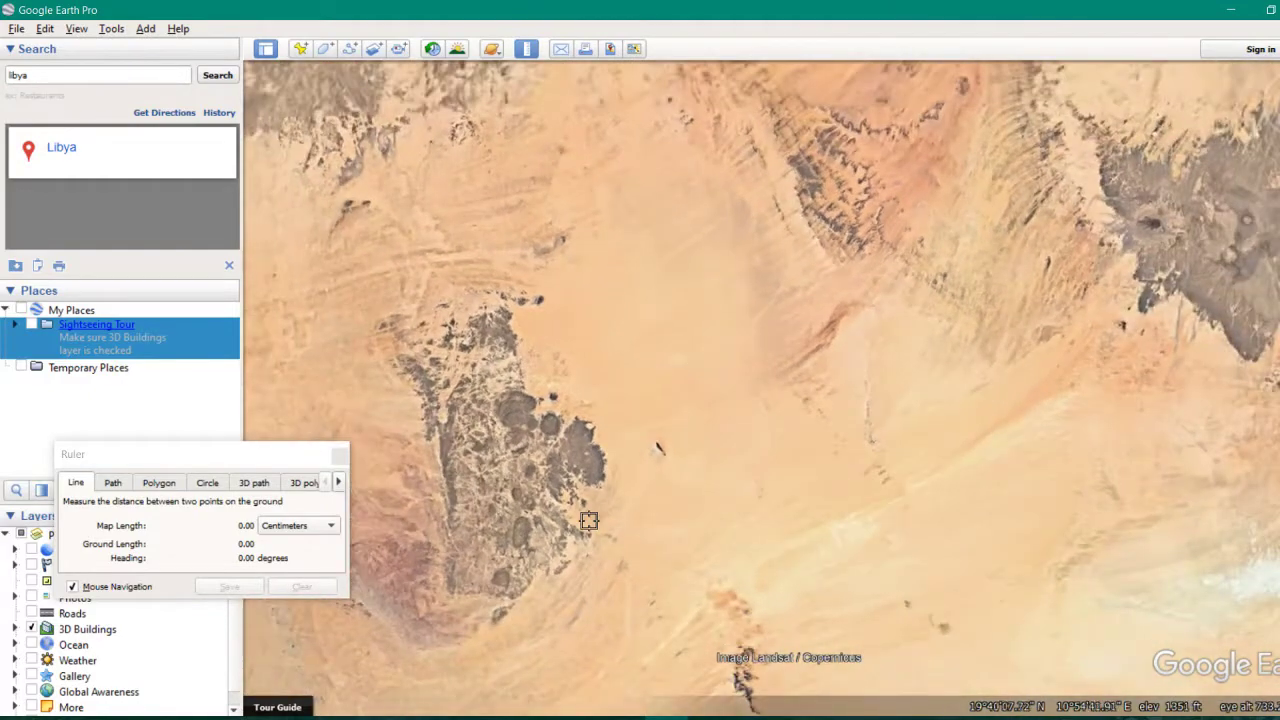
{"action": "scroll", "coordinate": [589, 520], "scroll_direction": "down", "scroll_amount": 2}
{"action": "scroll", "coordinate": [890, 244], "scroll_direction": "up", "scroll_amount": 2}
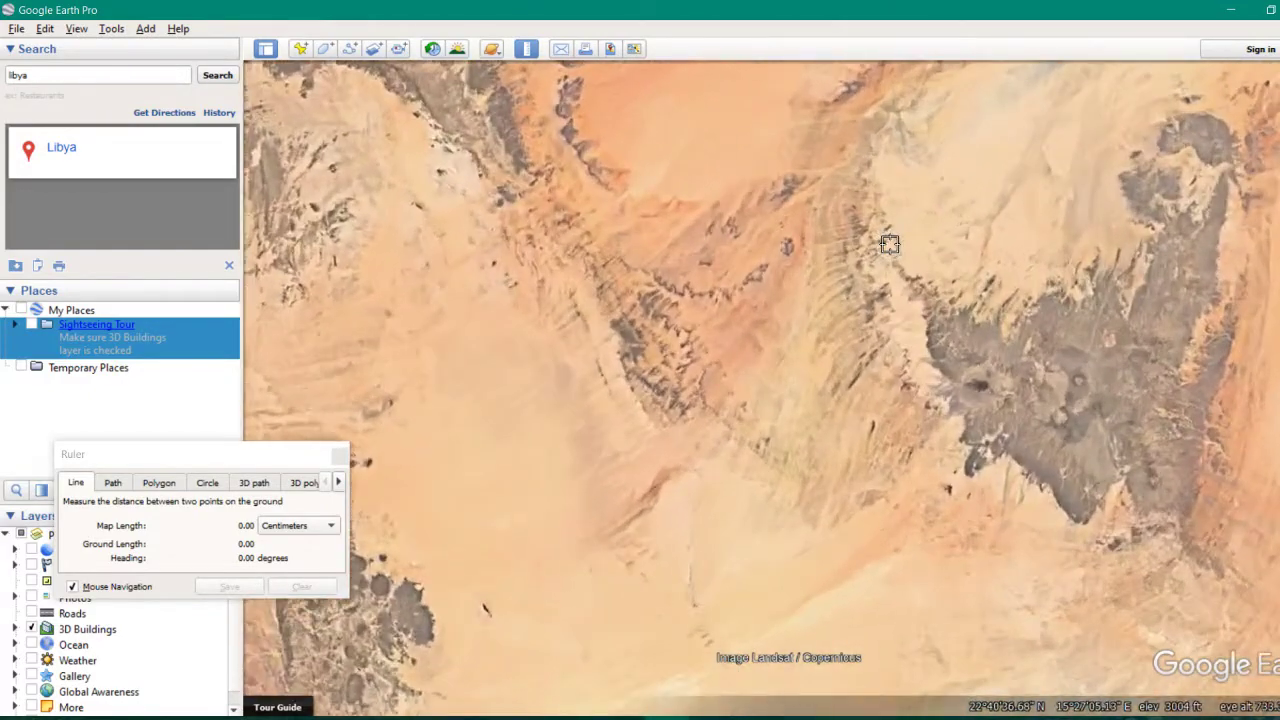
{"action": "left_click_drag", "start_coordinate": [1054, 266], "coordinate": [696, 208]}
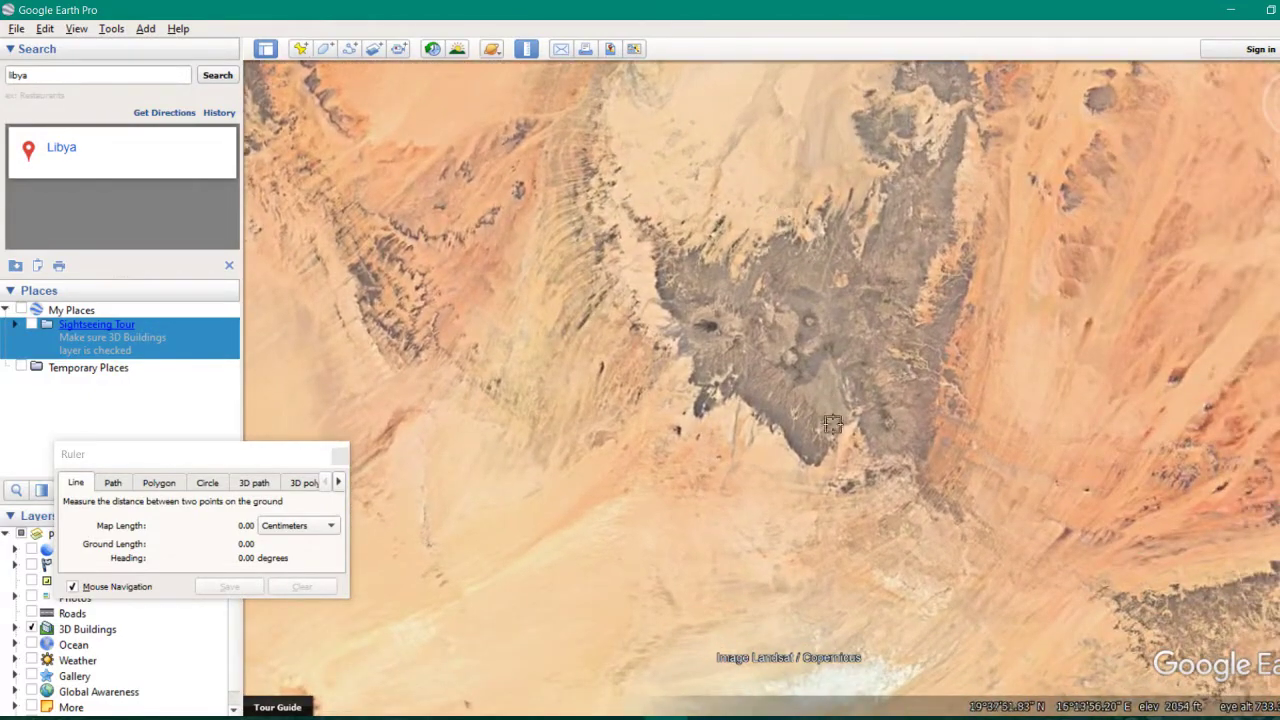
{"action": "scroll", "coordinate": [748, 404], "scroll_direction": "down", "scroll_amount": 1}
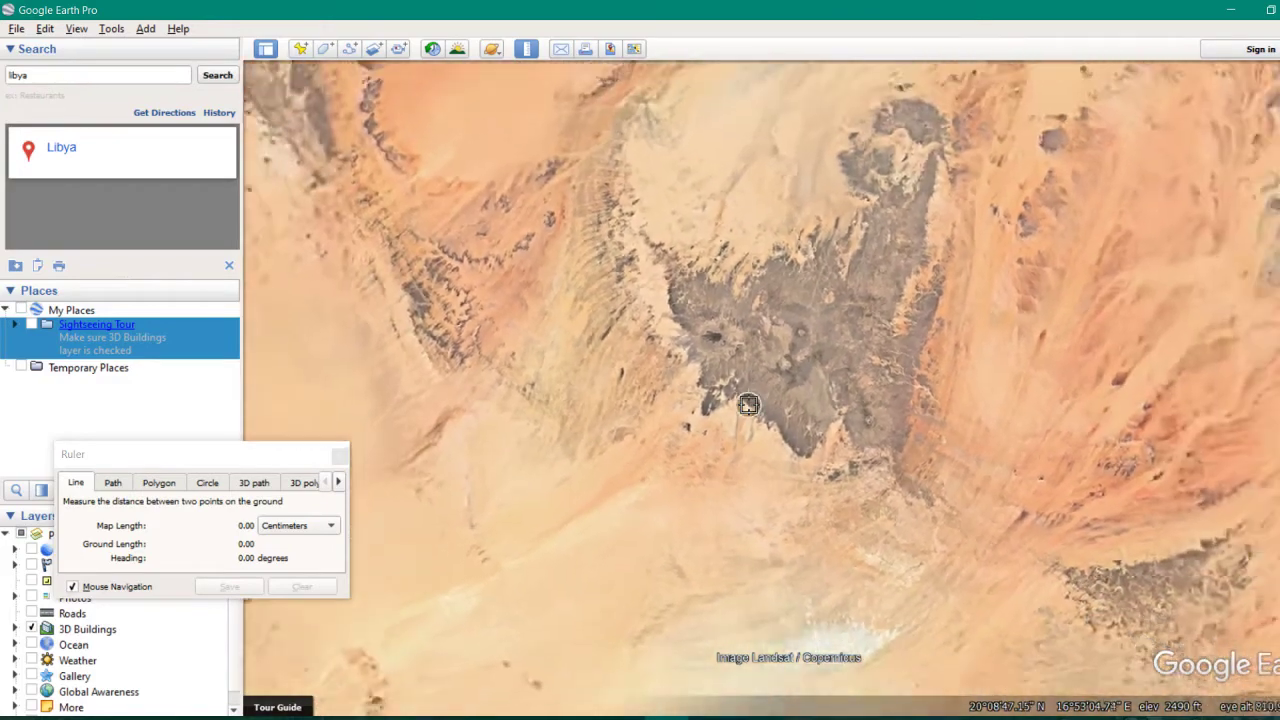
{"action": "scroll", "coordinate": [748, 404], "scroll_direction": "down", "scroll_amount": 5}
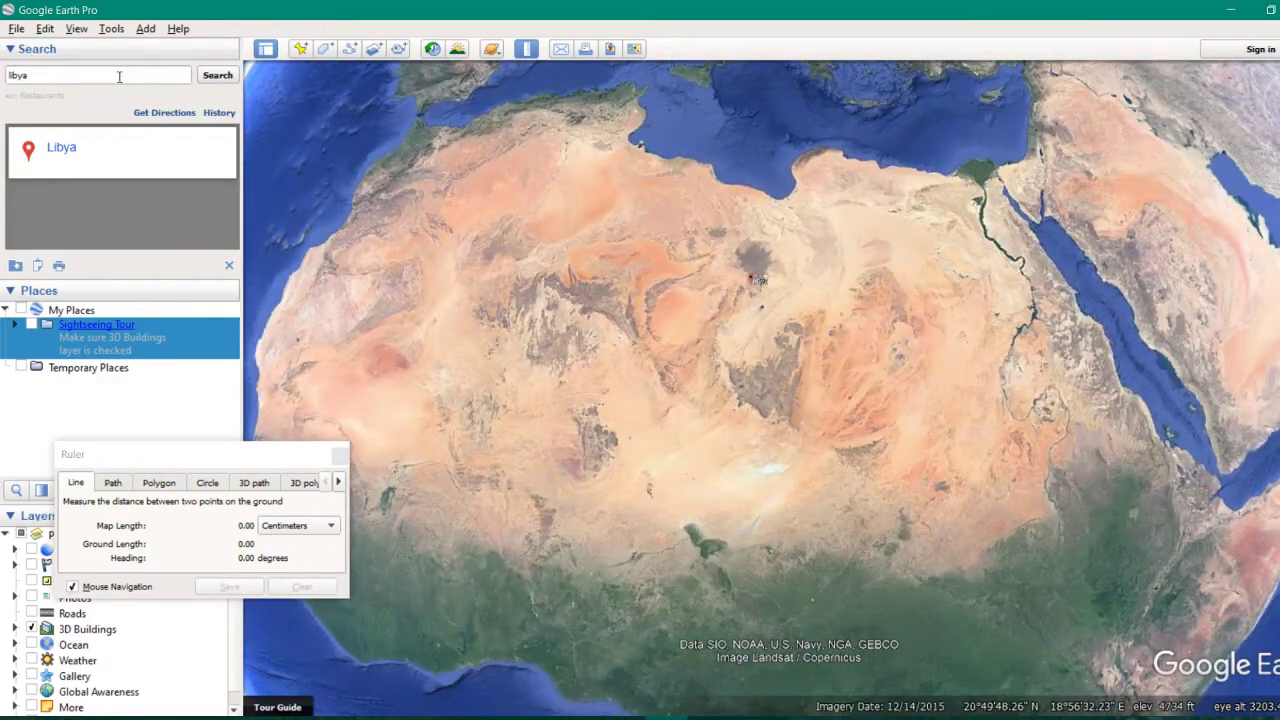
Step: Replace the place search text with "liujiuzui" and fly to the matching location
{"action": "left_click_drag", "start_coordinate": [82, 79], "coordinate": [4, 84]}
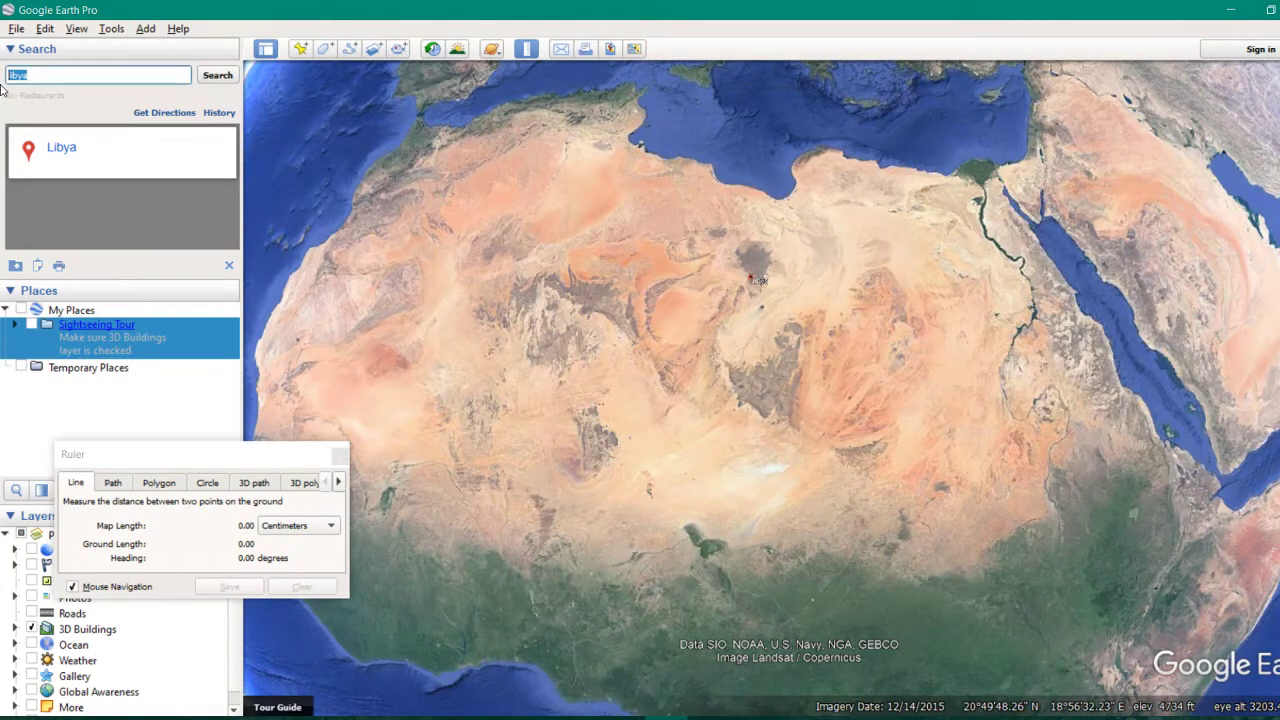
{"action": "type", "text": "liujiu"}
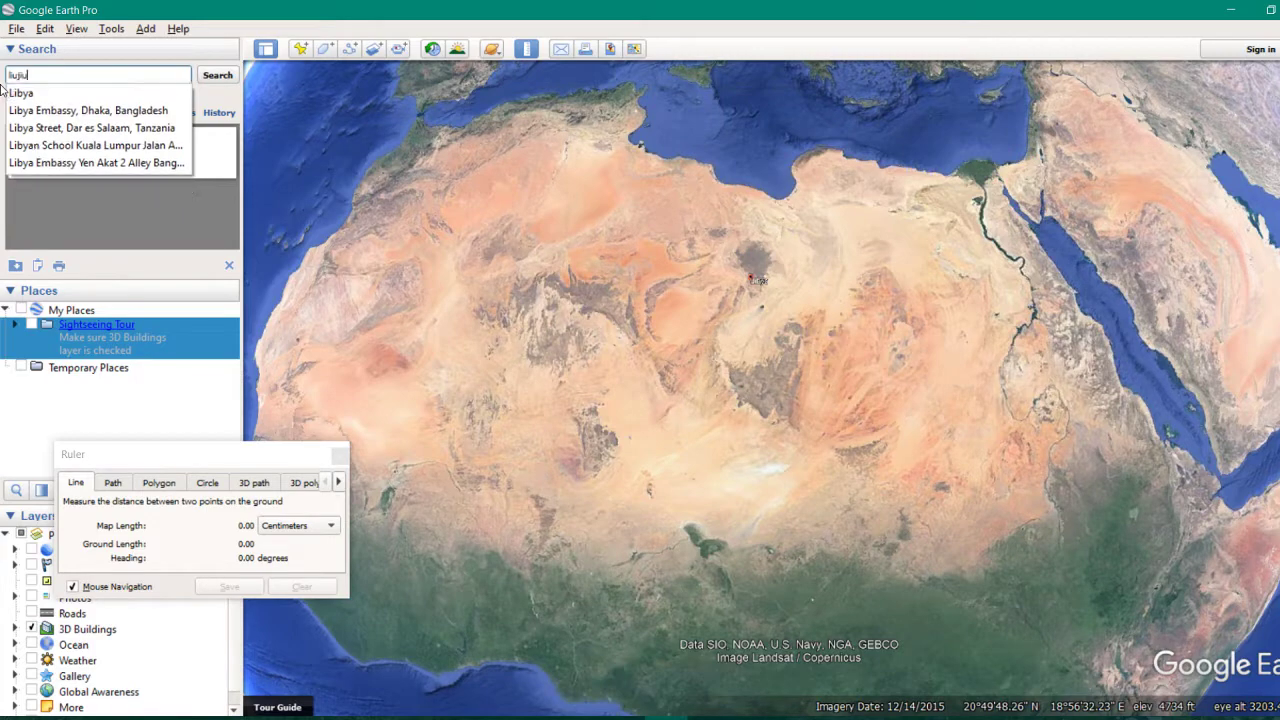
{"action": "type", "text": "zu"}
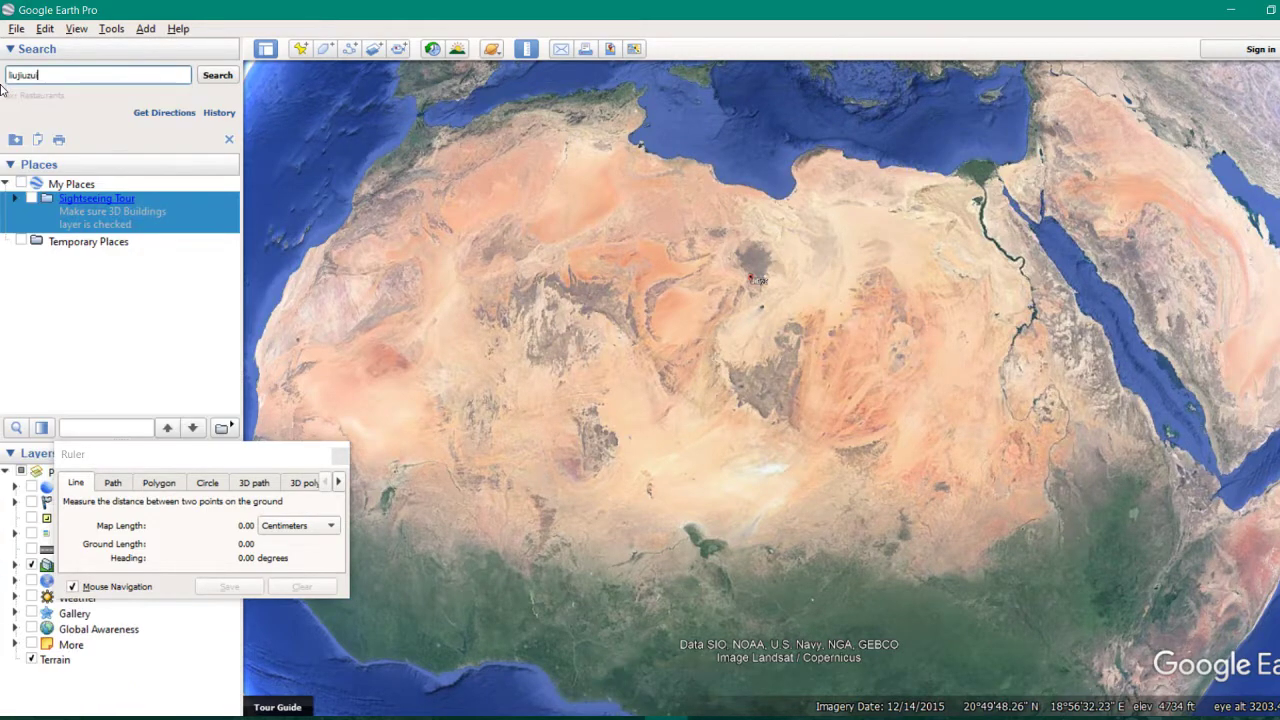
{"action": "type", "text": "i"}
{"action": "key", "text": "Return"}
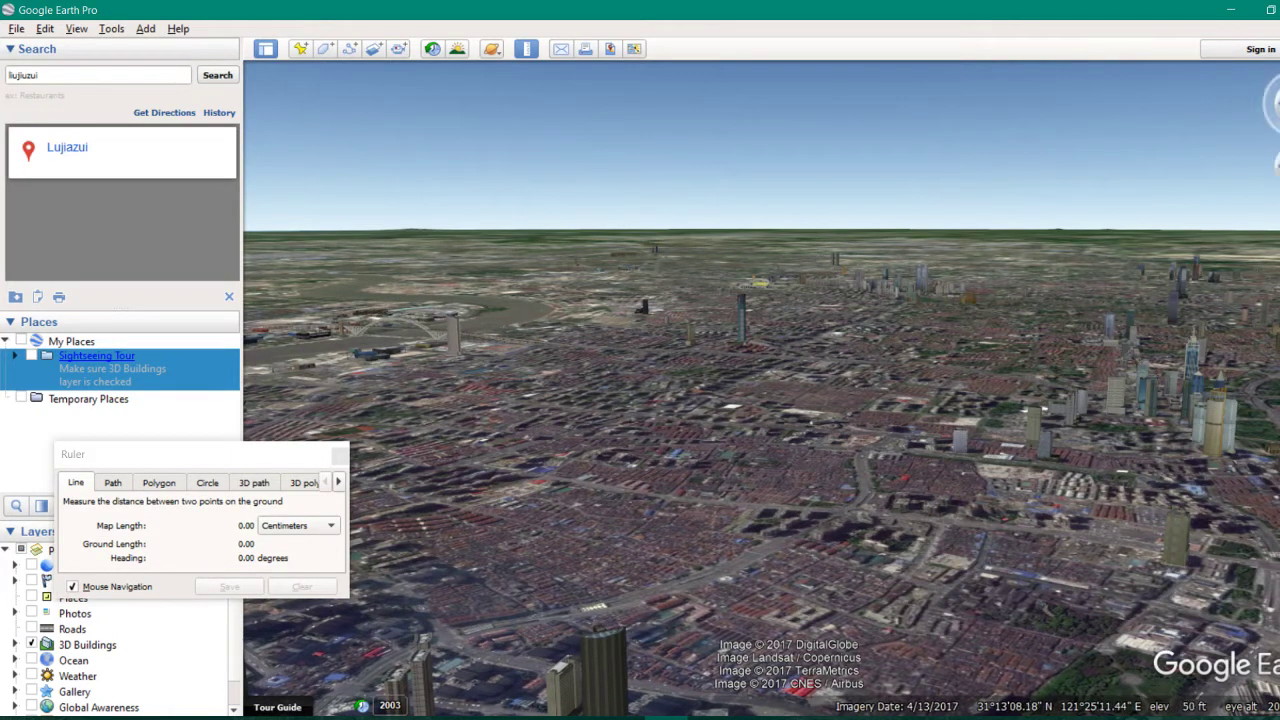
Step: Examine the area around Lujiazui from street-level skyline out to the whole city and the river mouth
{"action": "scroll", "coordinate": [788, 367], "scroll_direction": "down", "scroll_amount": 3}
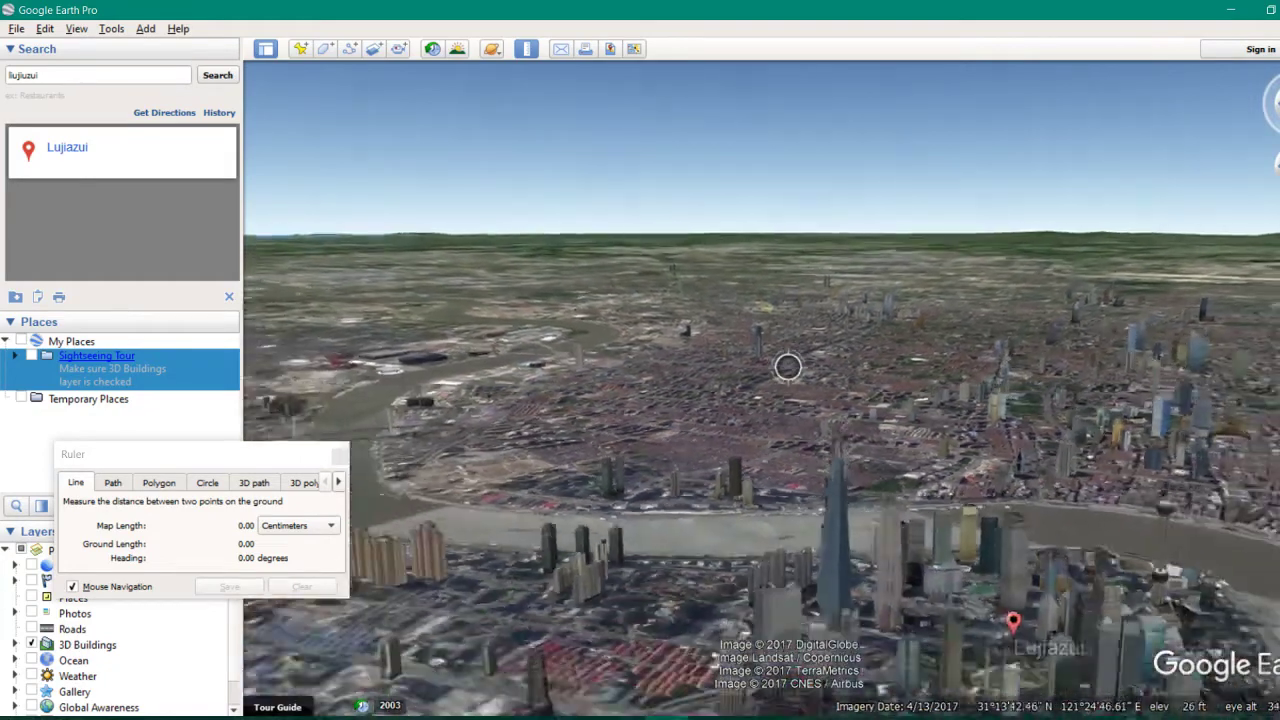
{"action": "scroll", "coordinate": [788, 367], "scroll_direction": "down", "scroll_amount": 2}
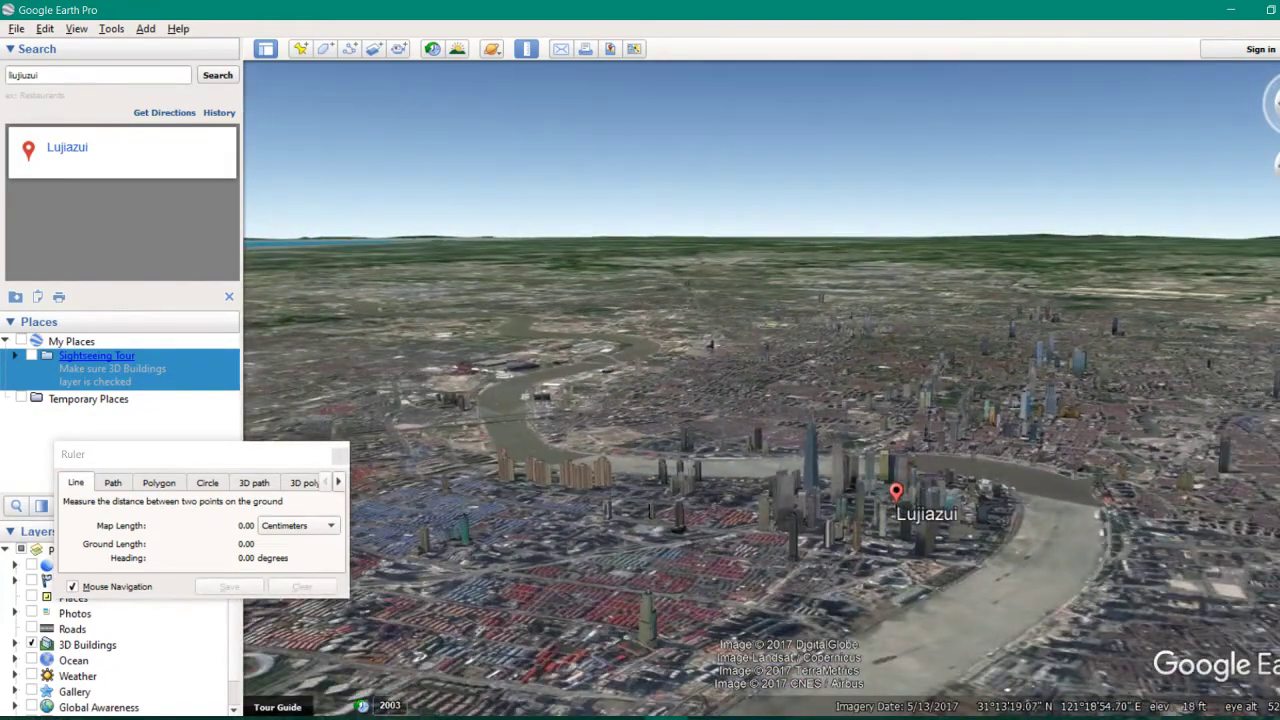
{"action": "scroll", "coordinate": [788, 367], "scroll_direction": "down", "scroll_amount": 5}
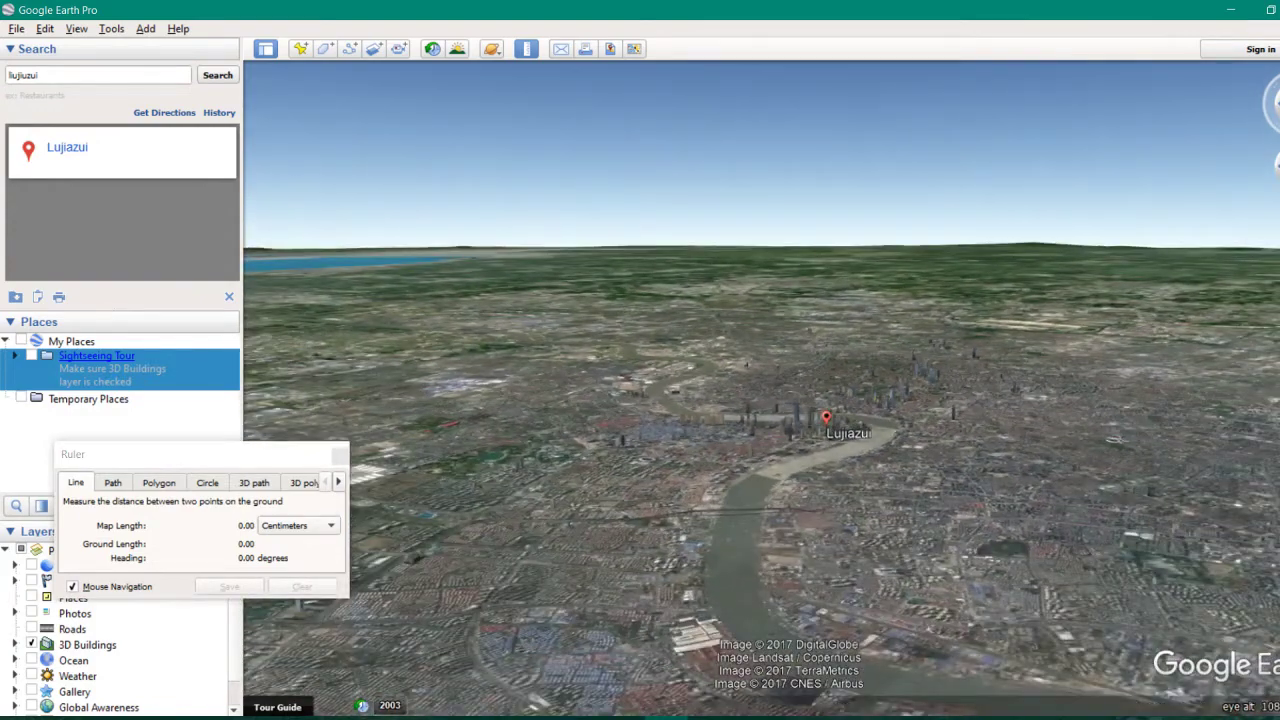
{"action": "left_click_drag", "start_coordinate": [788, 367], "coordinate": [717, 130], "text": "ctrl"}
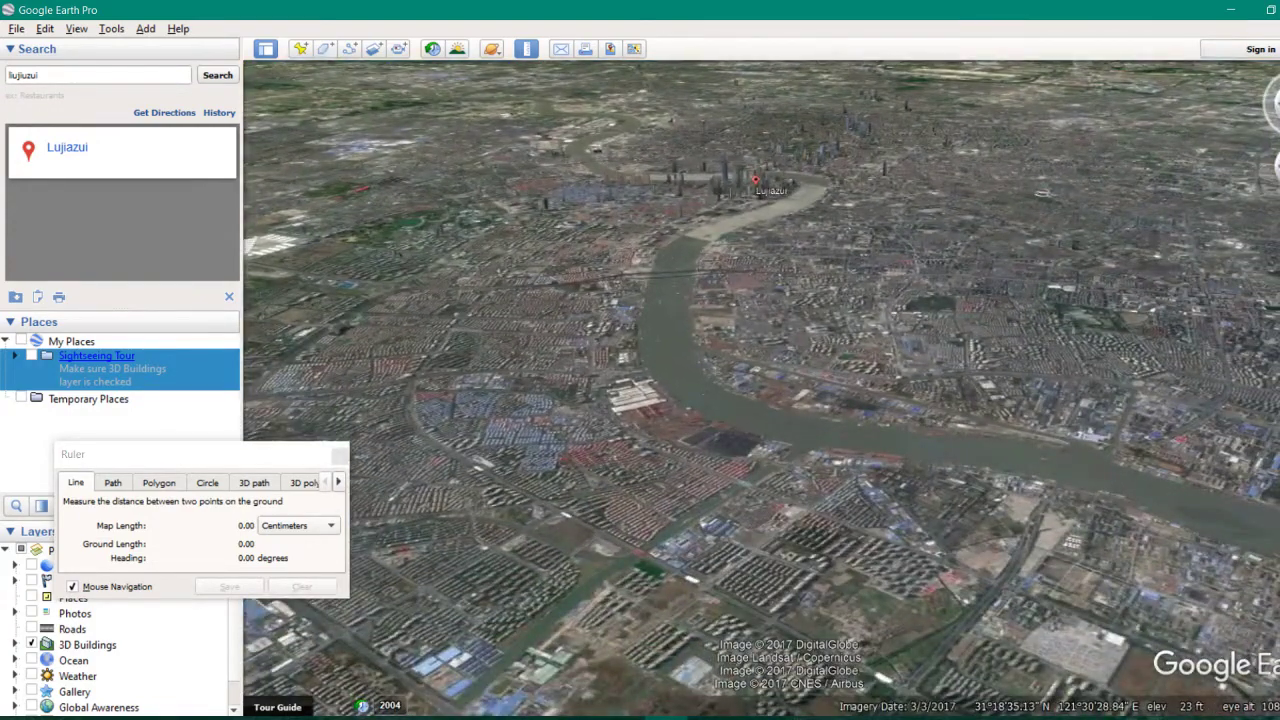
{"action": "scroll", "coordinate": [788, 369], "scroll_direction": "down", "scroll_amount": 4}
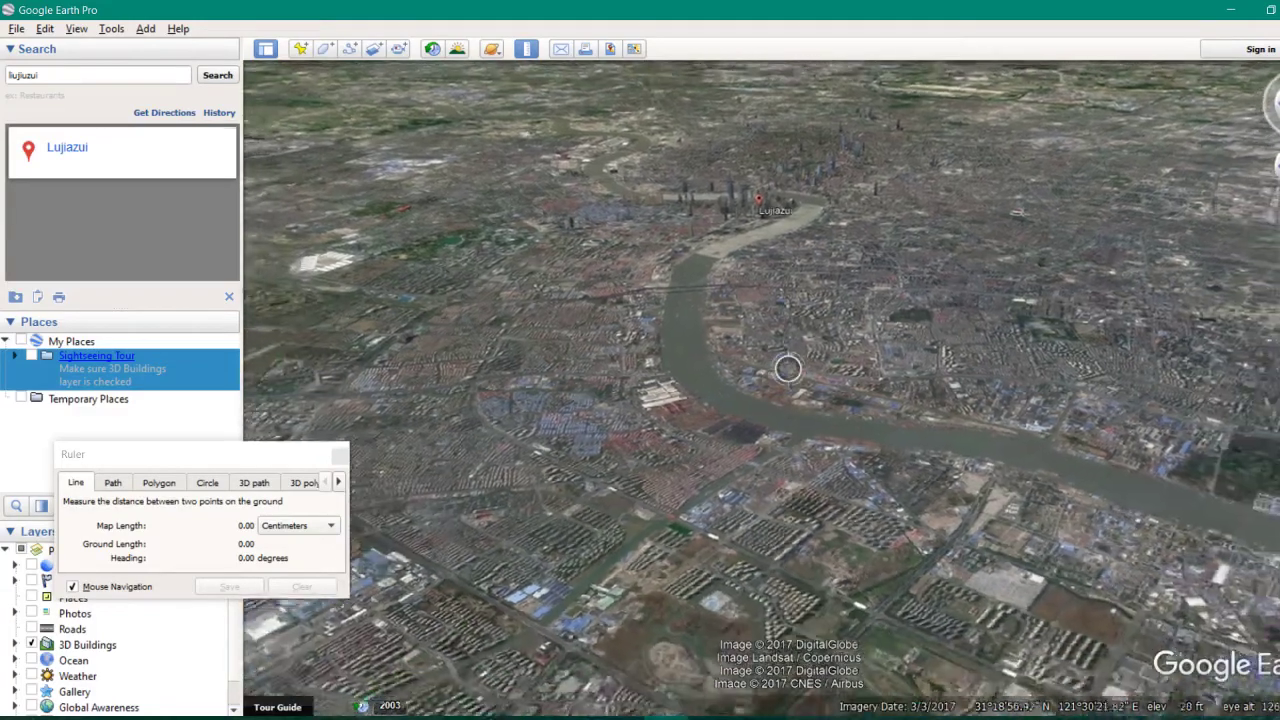
{"action": "scroll", "coordinate": [788, 369], "scroll_direction": "down", "scroll_amount": 5}
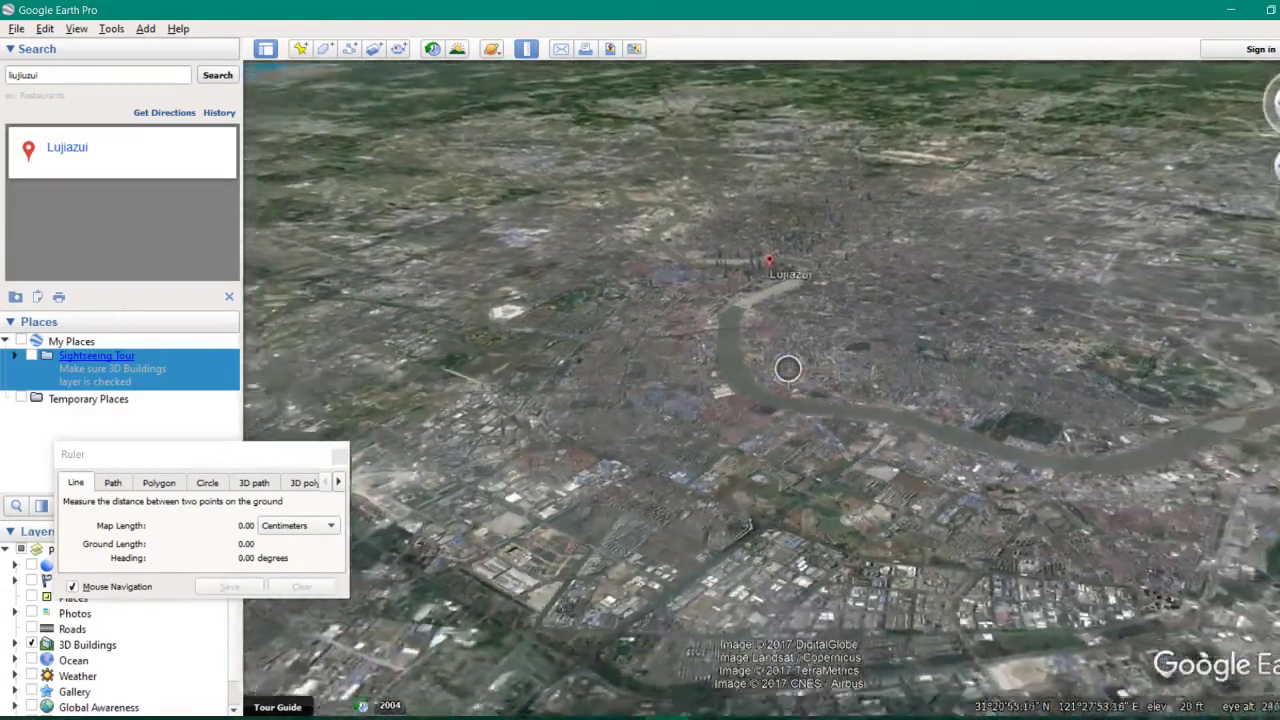
{"action": "scroll", "coordinate": [788, 372], "scroll_direction": "up", "scroll_amount": 3}
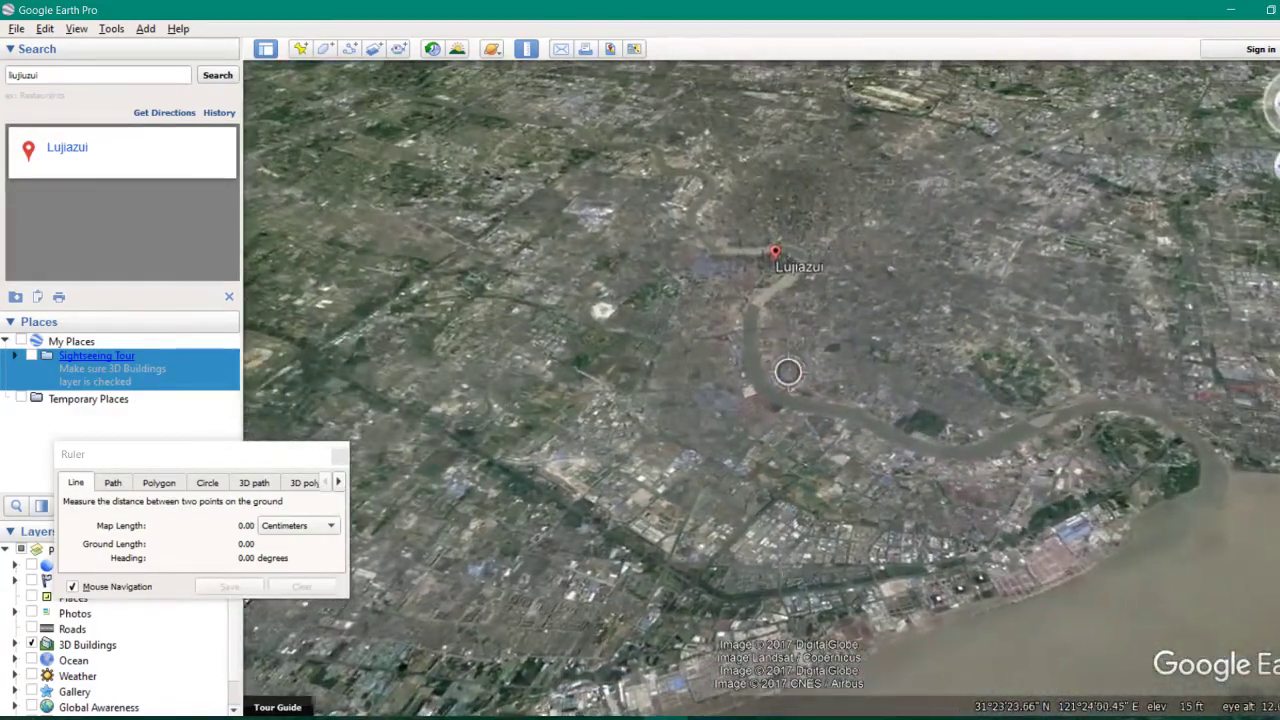
{"action": "scroll", "coordinate": [788, 370], "scroll_direction": "down", "scroll_amount": 2}
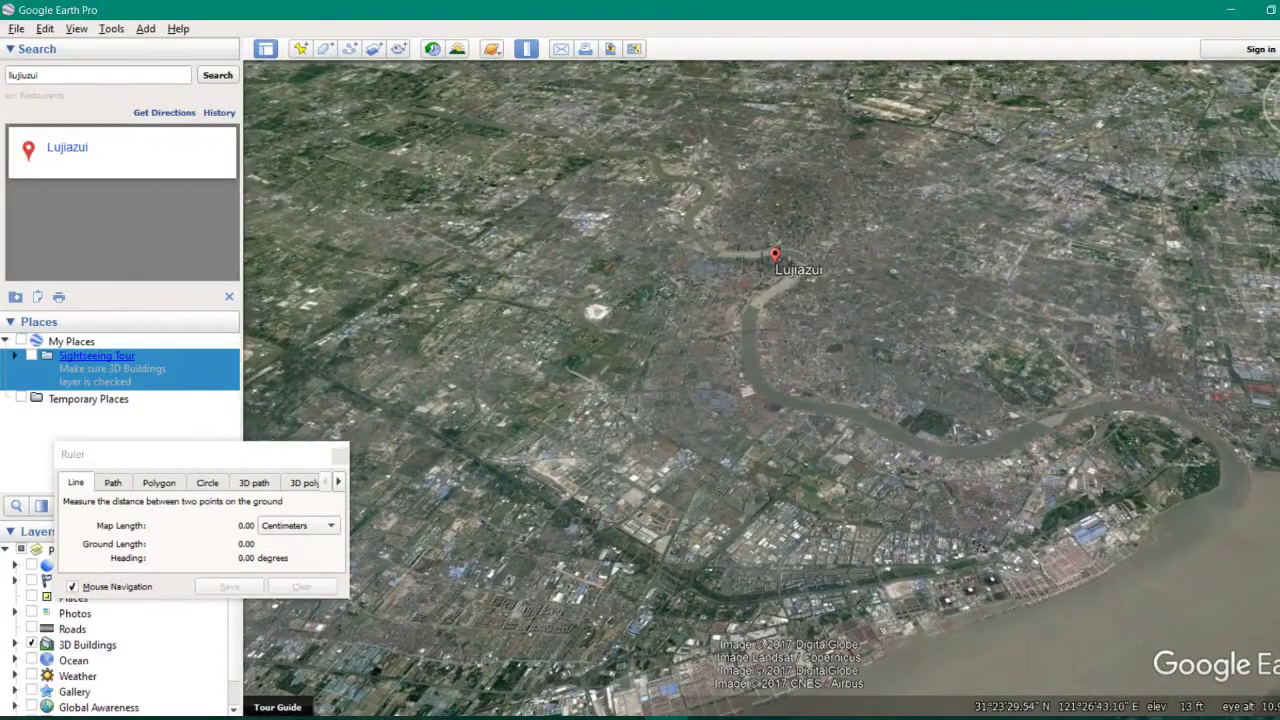
{"action": "scroll", "coordinate": [788, 369], "scroll_direction": "down", "scroll_amount": 2}
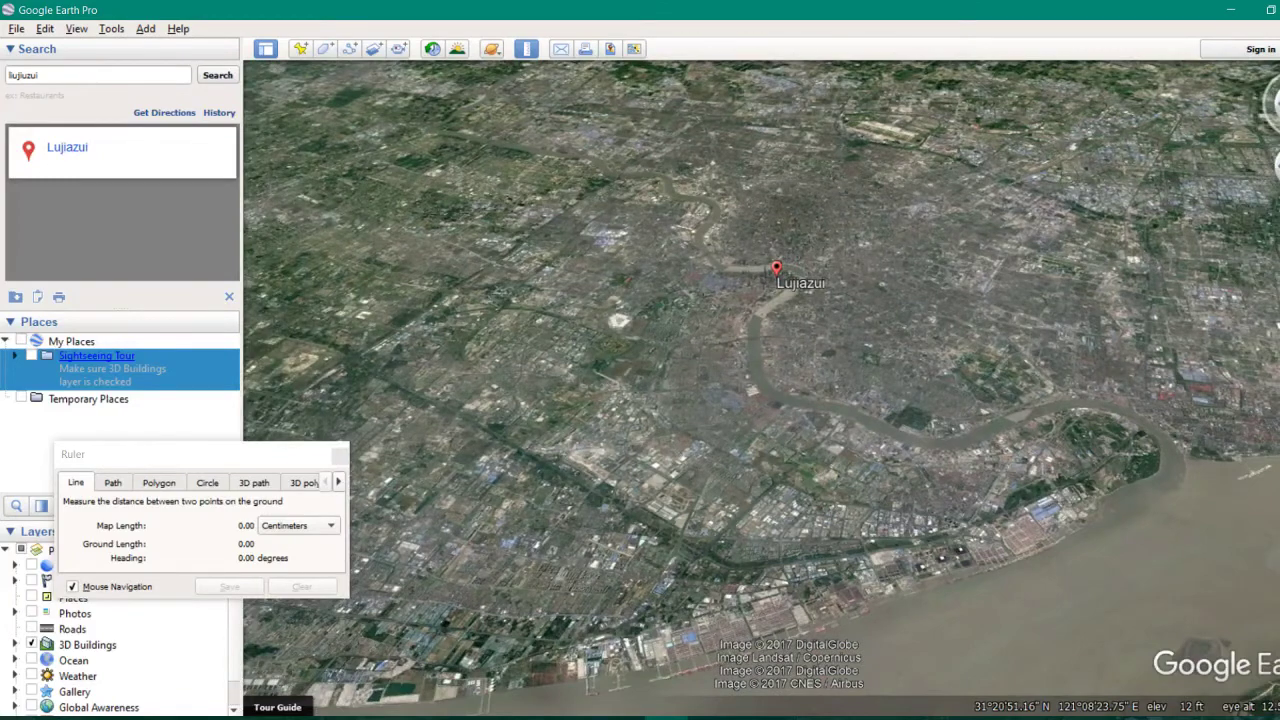
Step: Tilt the view at Lujiazui toward the horizon and travel across the land out over the open sea
{"action": "left_click", "coordinate": [1272, 103]}
{"action": "mouse_move", "coordinate": [1272, 103]}
{"action": "left_mouse_down"}
{"action": "mouse_move", "coordinate": [1278, 86]}
{"action": "mouse_move", "coordinate": [1270, 102]}
{"action": "left_mouse_up"}
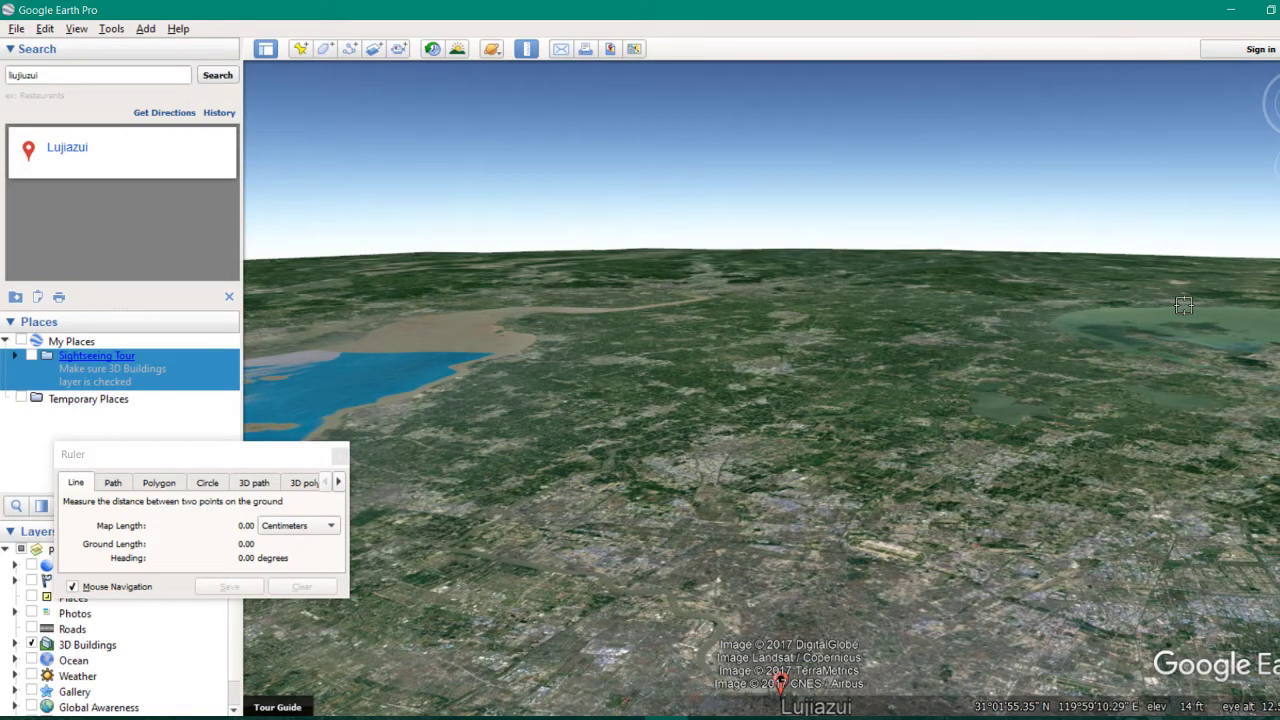
{"action": "double_click", "coordinate": [791, 309]}
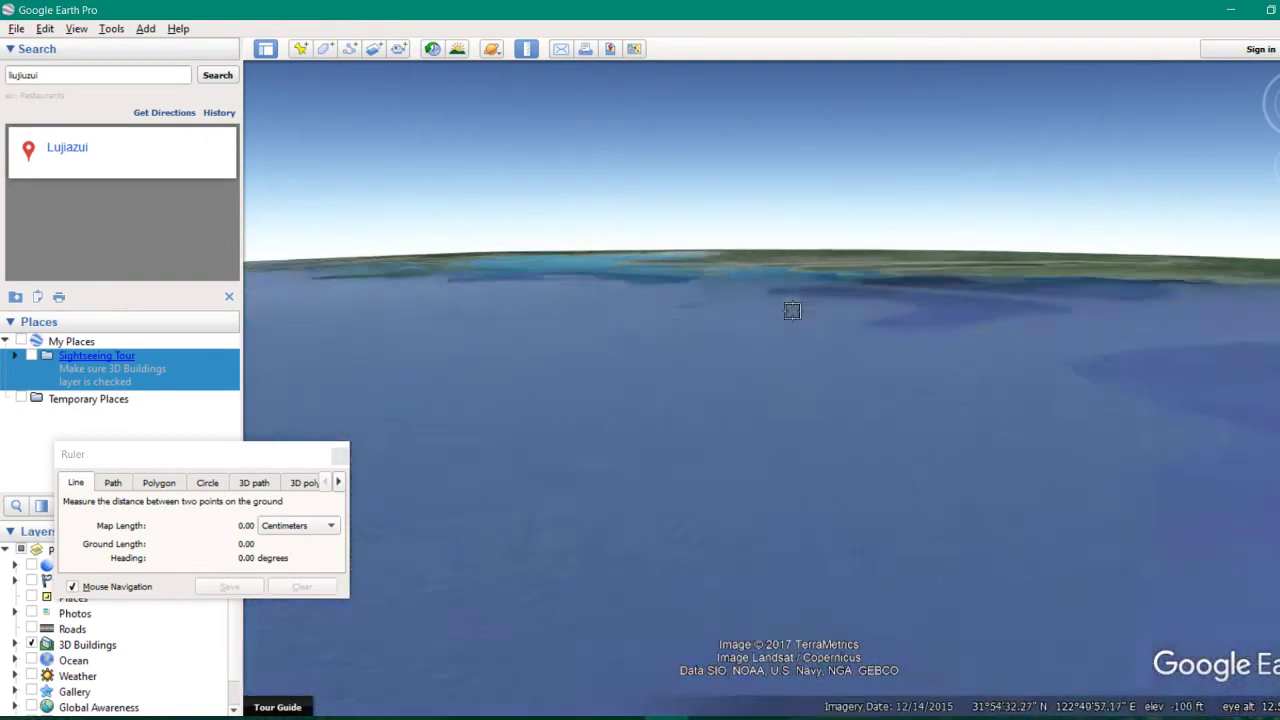
{"action": "left_click_drag", "start_coordinate": [792, 310], "coordinate": [800, 395]}
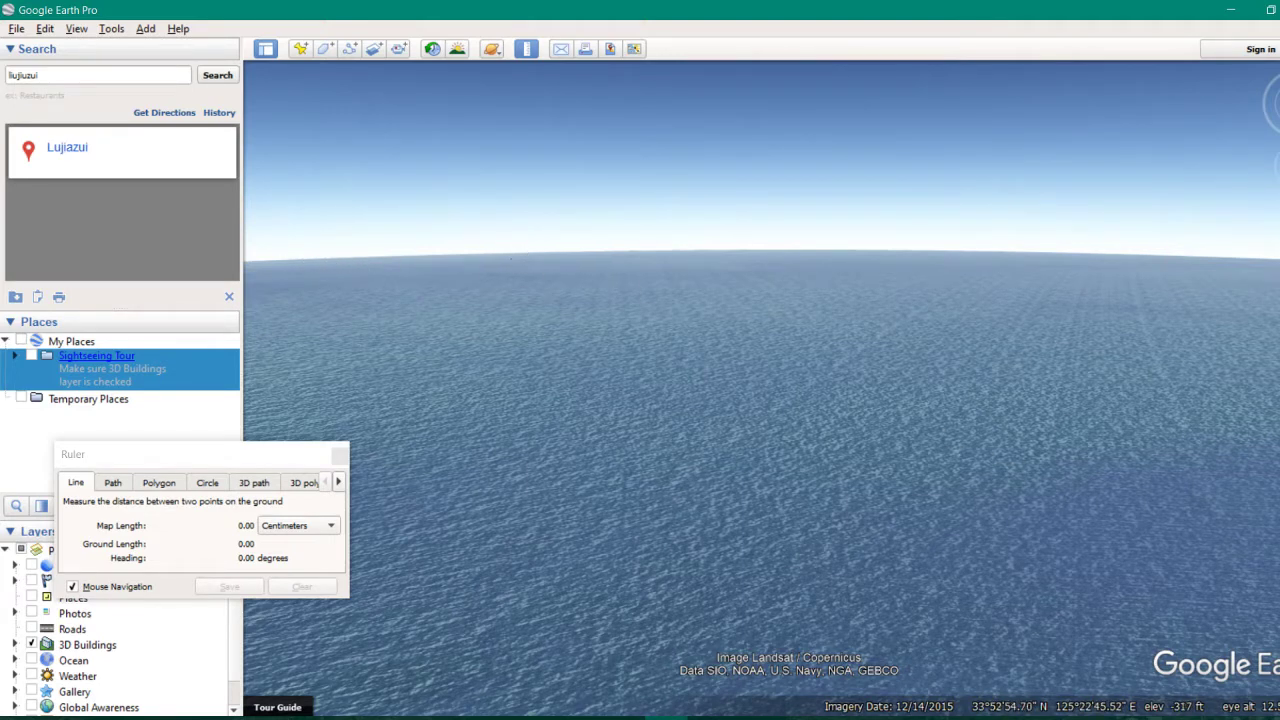
Step: Inspect the open sea surface up close and pull back to an overhead view of the nearby islands
{"action": "scroll", "coordinate": [788, 368], "scroll_direction": "up", "scroll_amount": 5}
{"action": "scroll", "coordinate": [788, 368], "scroll_direction": "up", "scroll_amount": 4}
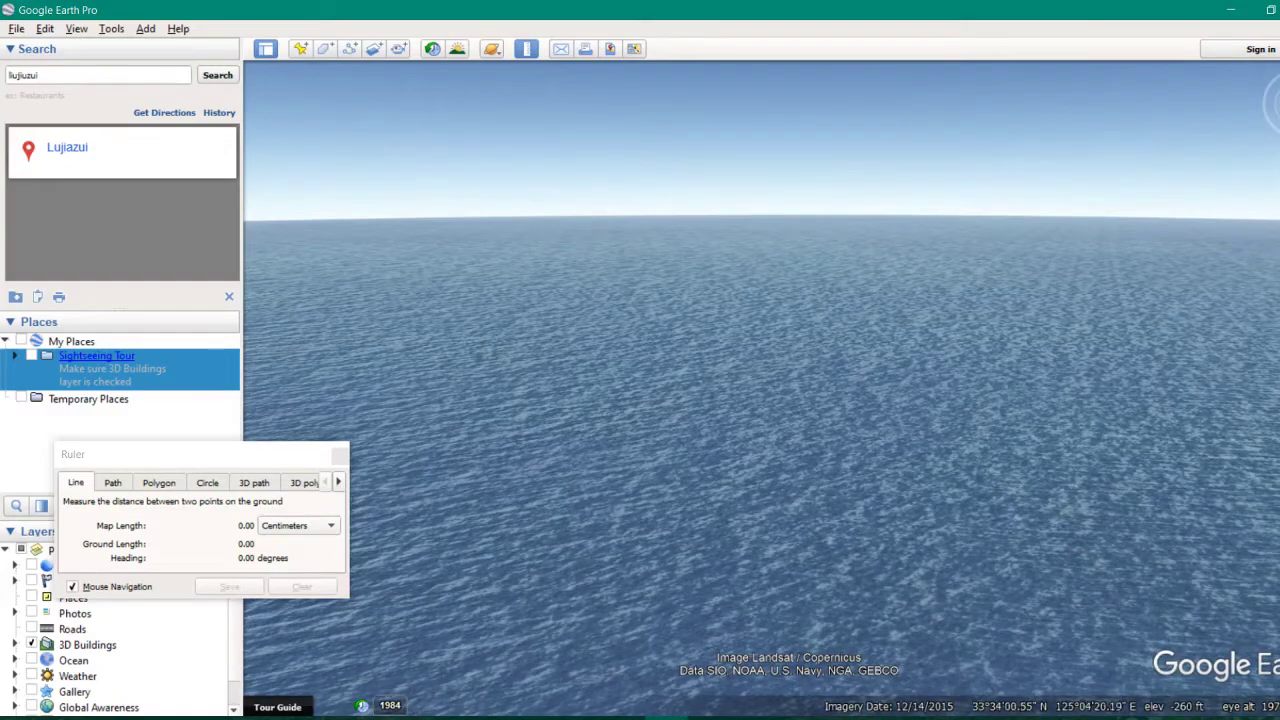
{"action": "scroll", "coordinate": [787, 368], "scroll_direction": "up", "scroll_amount": 3}
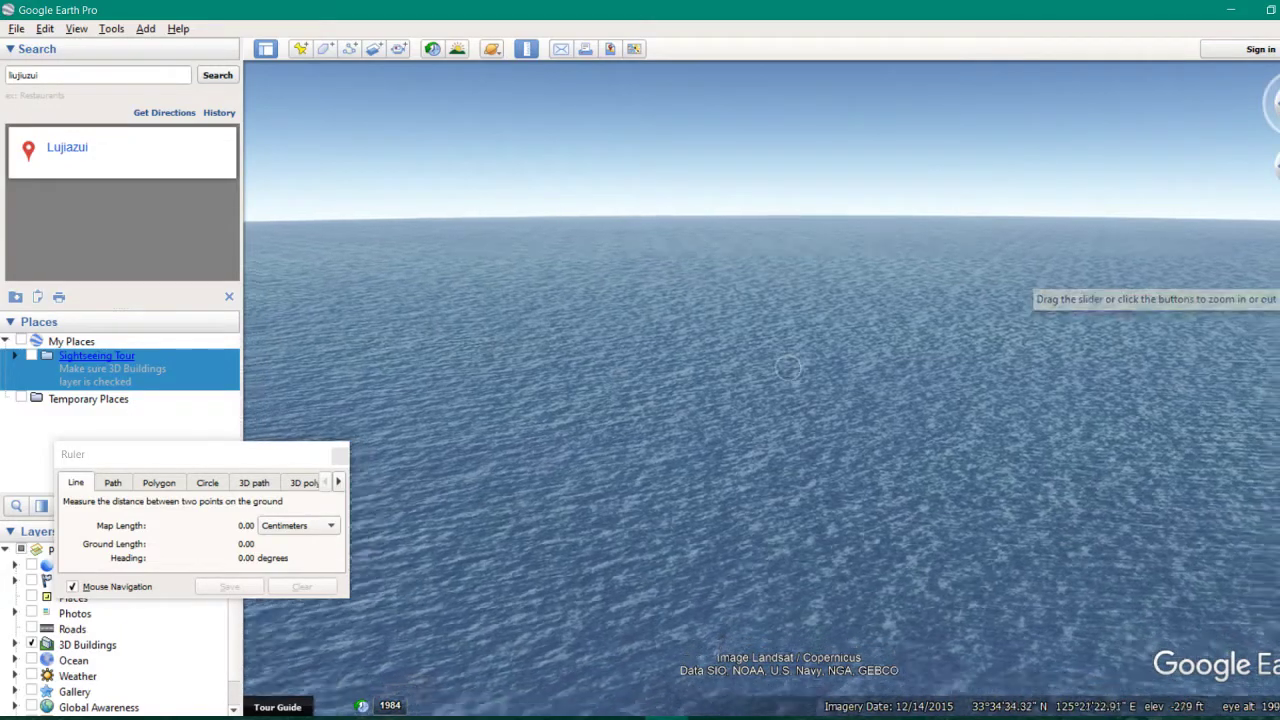
{"action": "scroll", "coordinate": [787, 368], "scroll_direction": "down", "scroll_amount": 5}
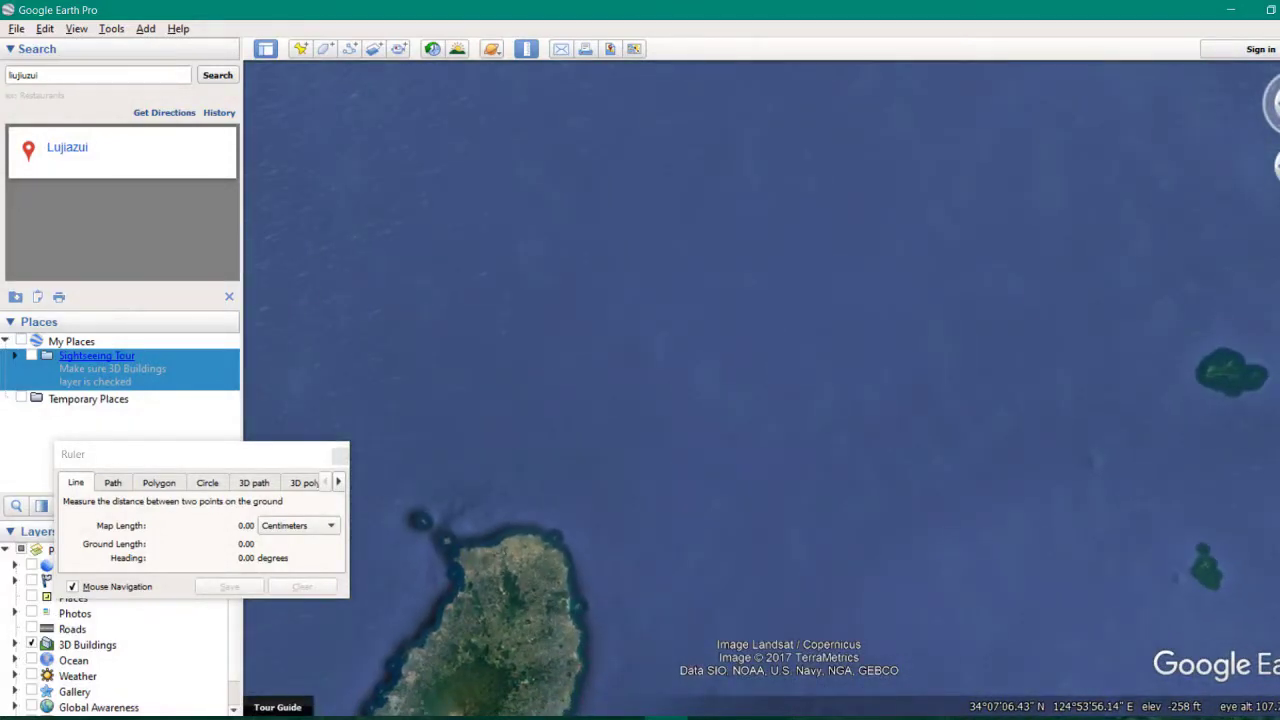
Step: Examine the curved horizon over the island chain at sea, and over the inland terrain from high altitude
{"action": "scroll", "coordinate": [788, 384], "scroll_direction": "down", "scroll_amount": 3}
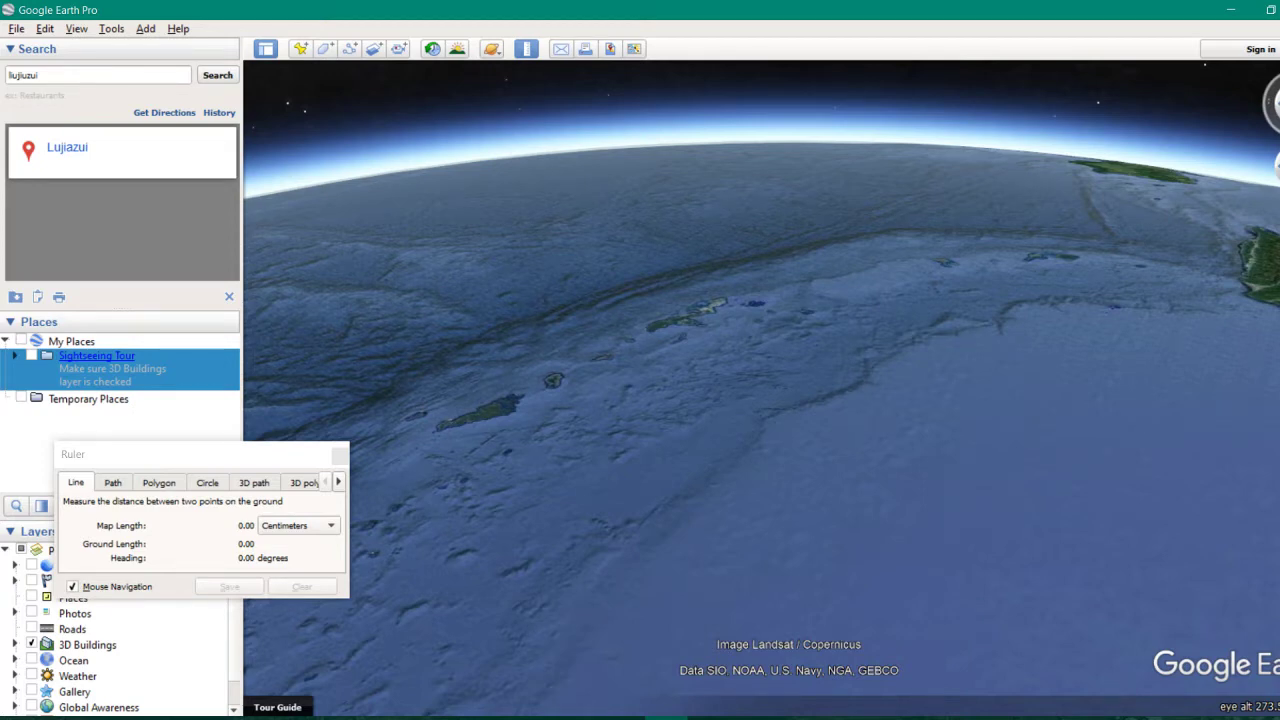
{"action": "left_click", "coordinate": [1274, 168]}
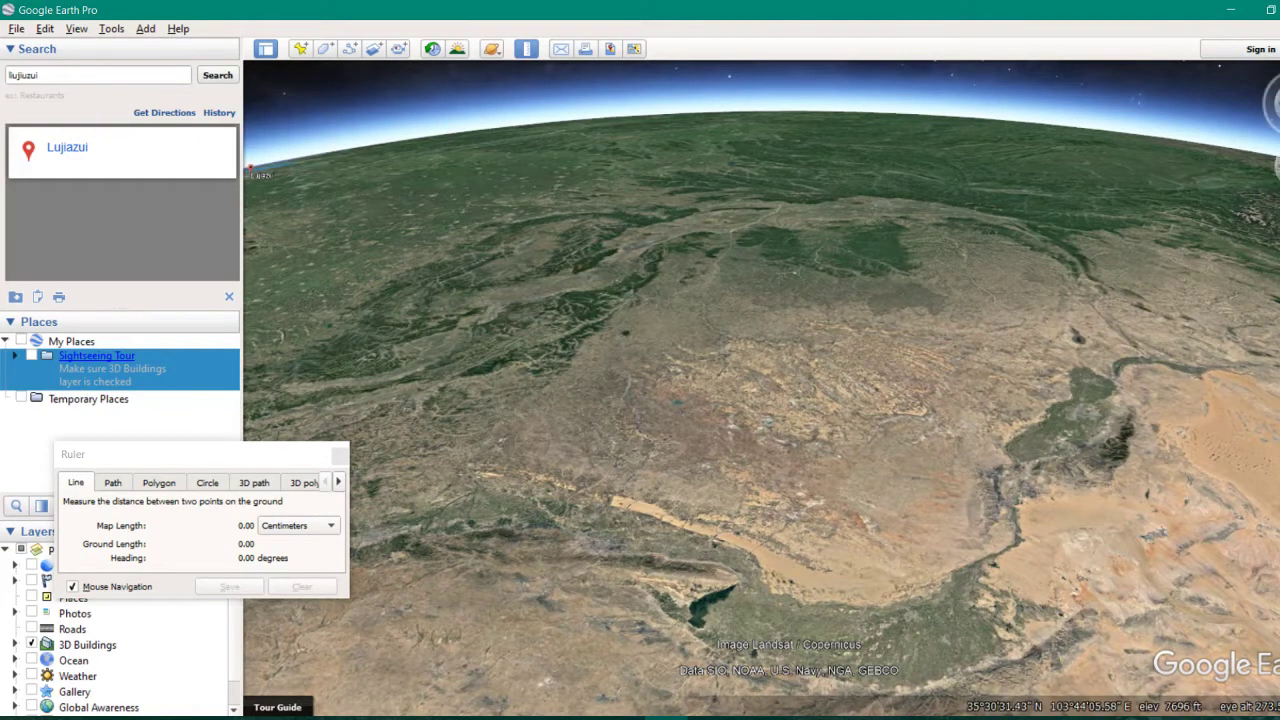
{"action": "left_click", "coordinate": [1277, 124]}
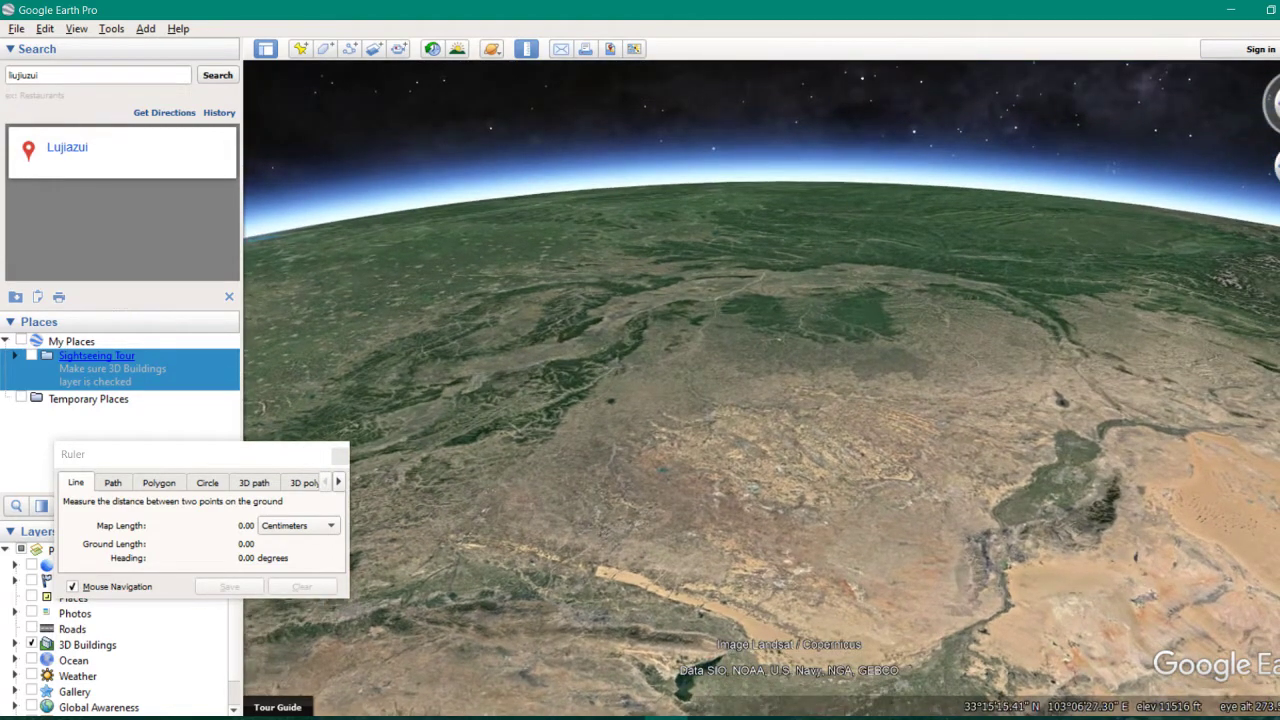
{"action": "scroll", "coordinate": [788, 371], "scroll_direction": "up", "scroll_amount": 4}
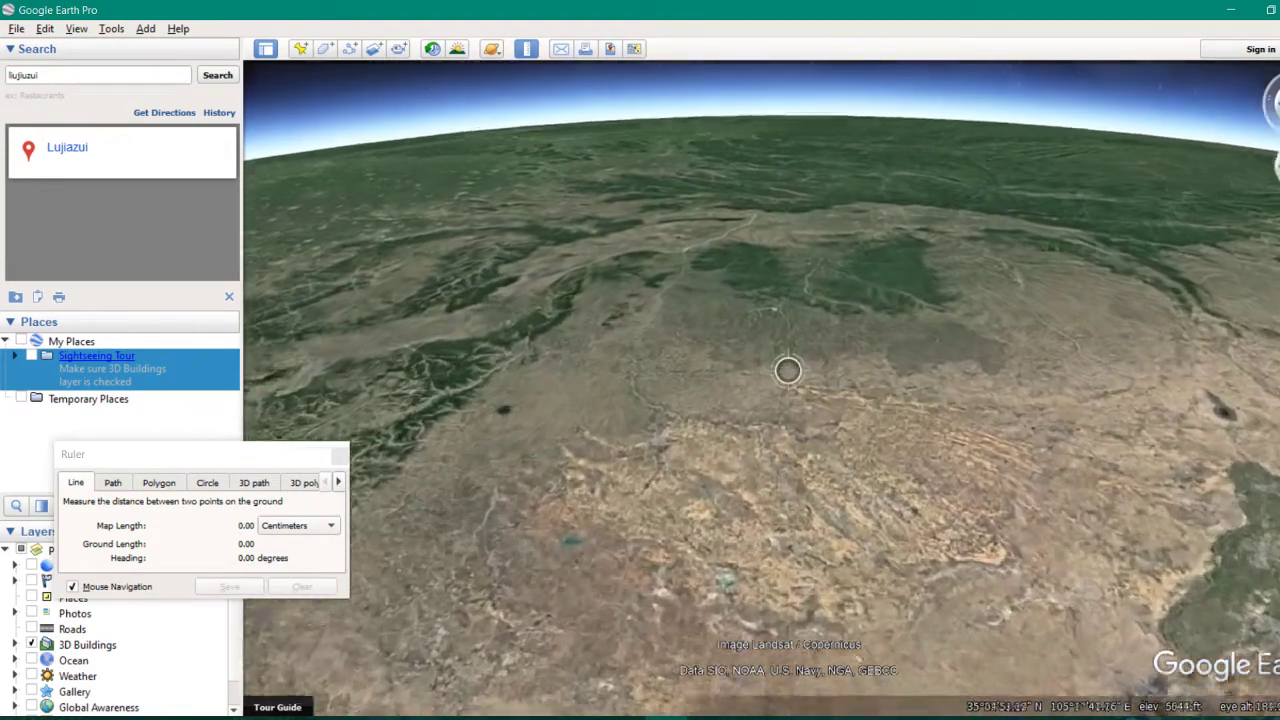
{"action": "scroll", "coordinate": [788, 371], "scroll_direction": "up", "scroll_amount": 3}
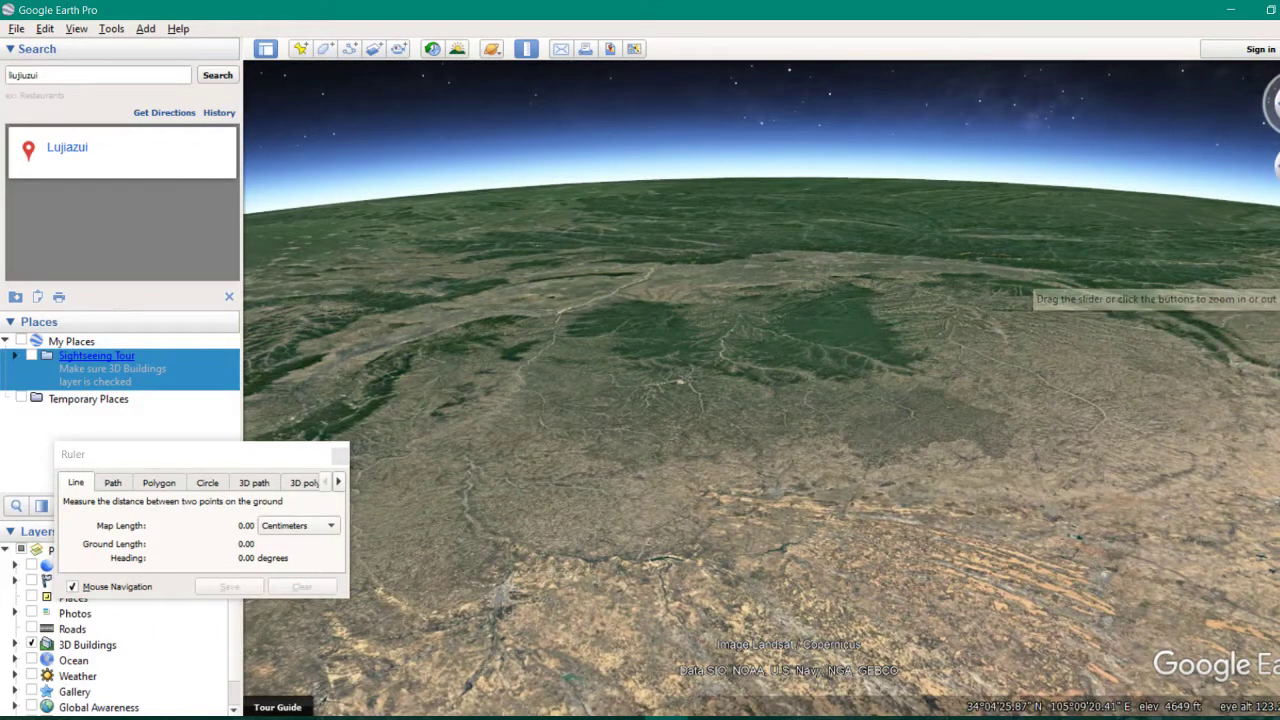
{"action": "scroll", "coordinate": [788, 370], "scroll_direction": "down", "scroll_amount": 4}
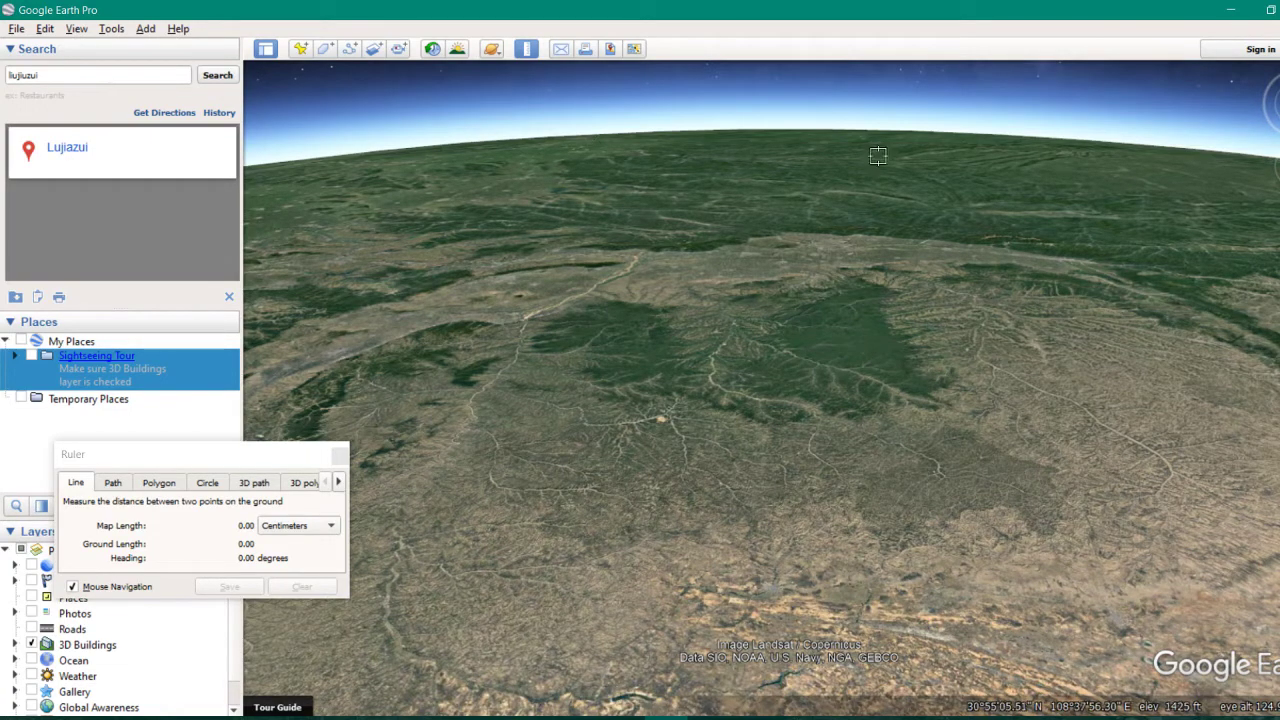
Step: Descend toward the forested valleys while keeping the horizon in view to examine how its curvature changes at lower altitude
{"action": "scroll", "coordinate": [787, 368], "scroll_direction": "up", "scroll_amount": 2}
{"action": "scroll", "coordinate": [787, 370], "scroll_direction": "up", "scroll_amount": 3}
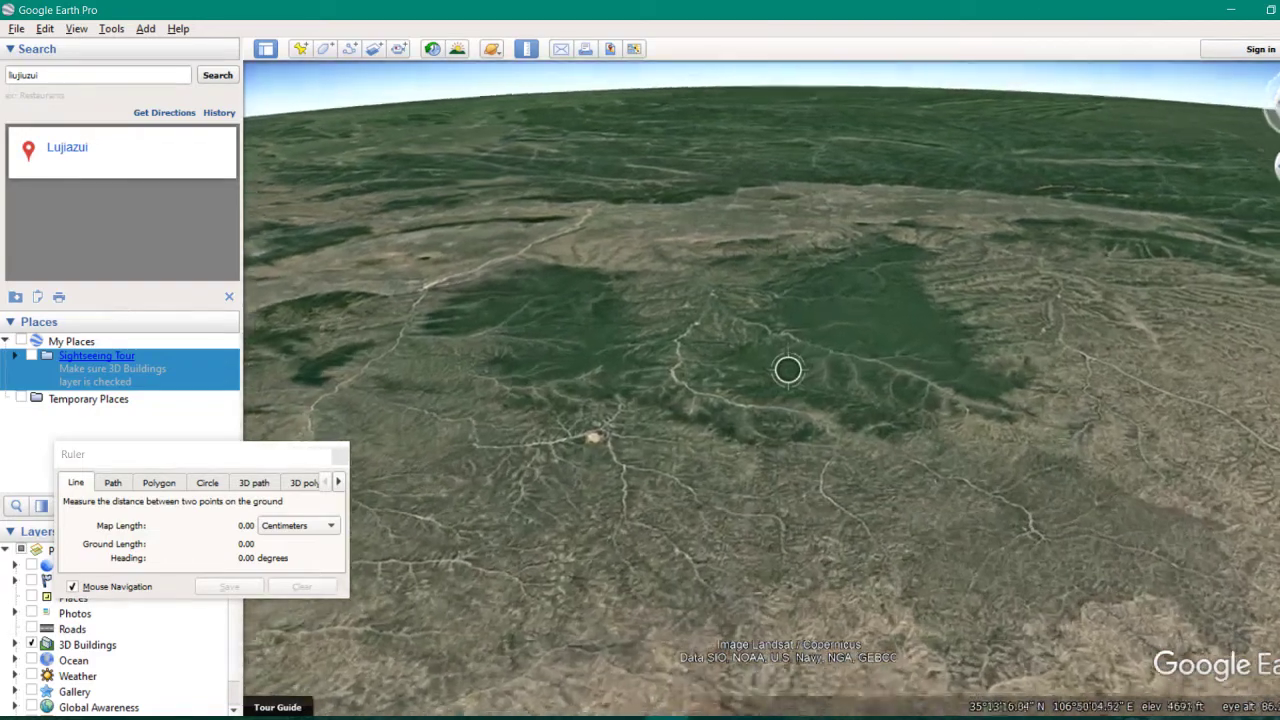
{"action": "scroll", "coordinate": [787, 370], "scroll_direction": "up", "scroll_amount": 1}
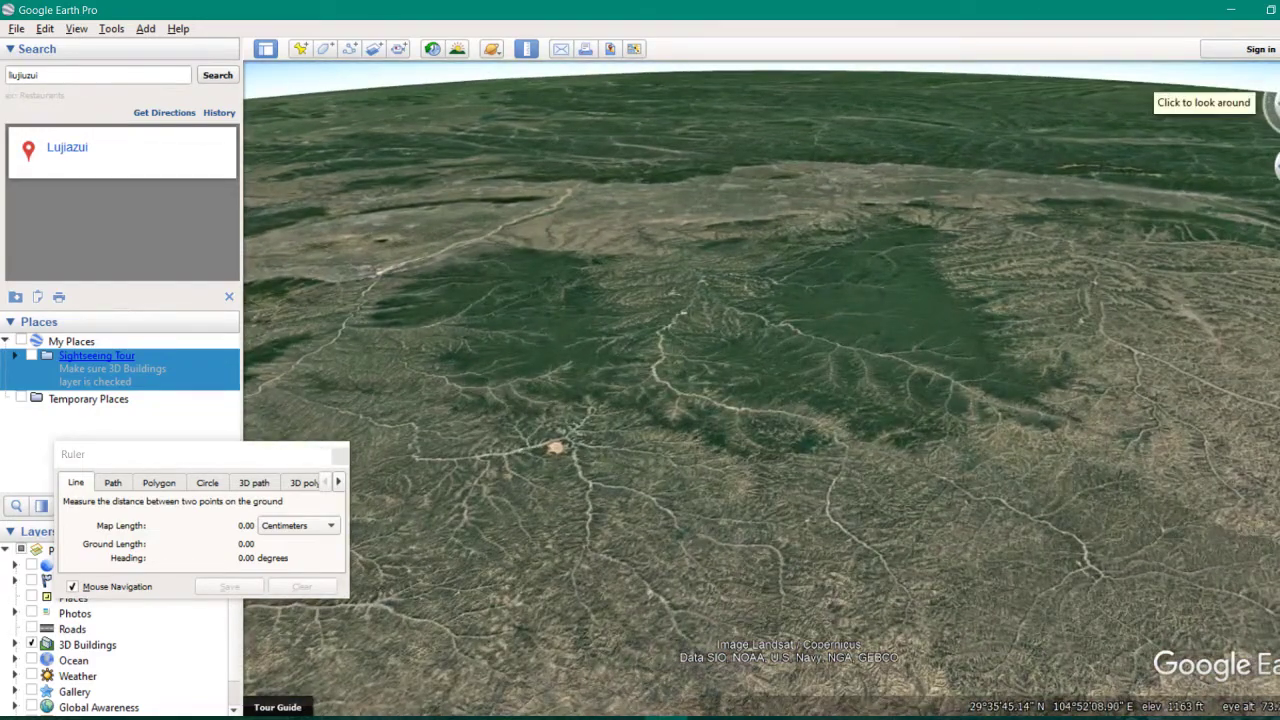
{"action": "left_click_drag", "start_coordinate": [1277, 100], "coordinate": [1277, 88]}
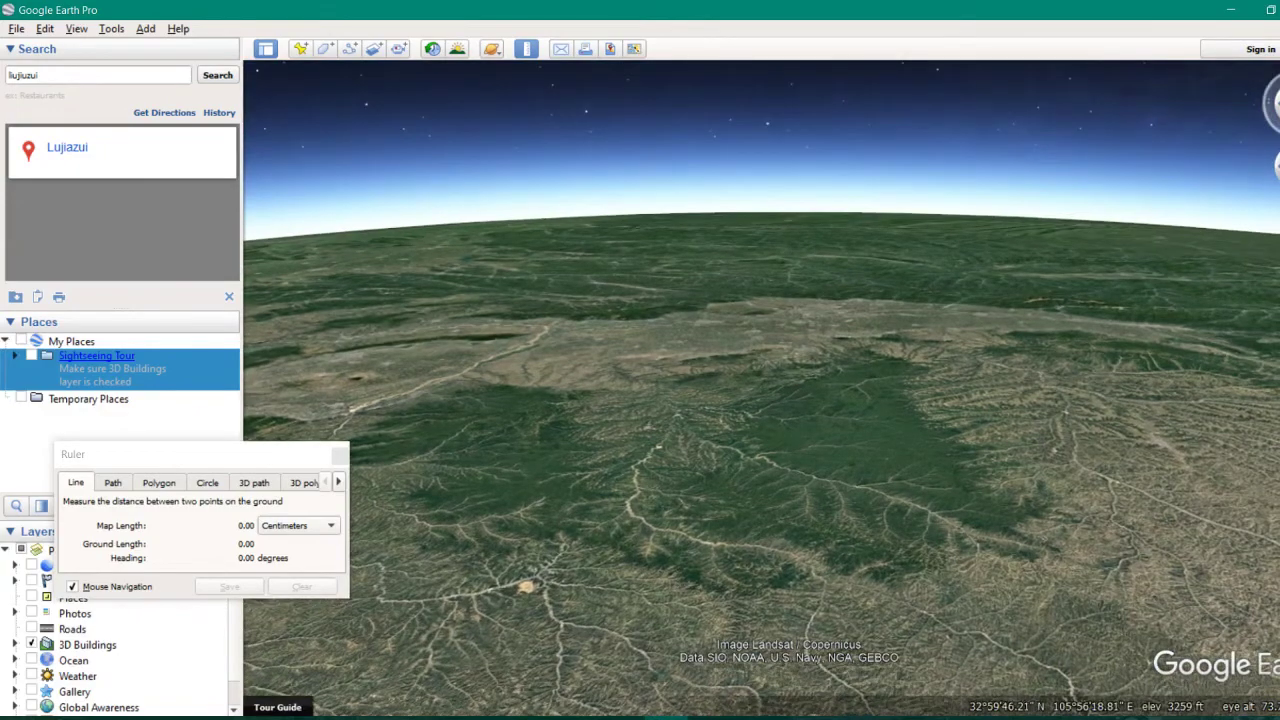
{"action": "scroll", "coordinate": [788, 369], "scroll_direction": "up", "scroll_amount": 2}
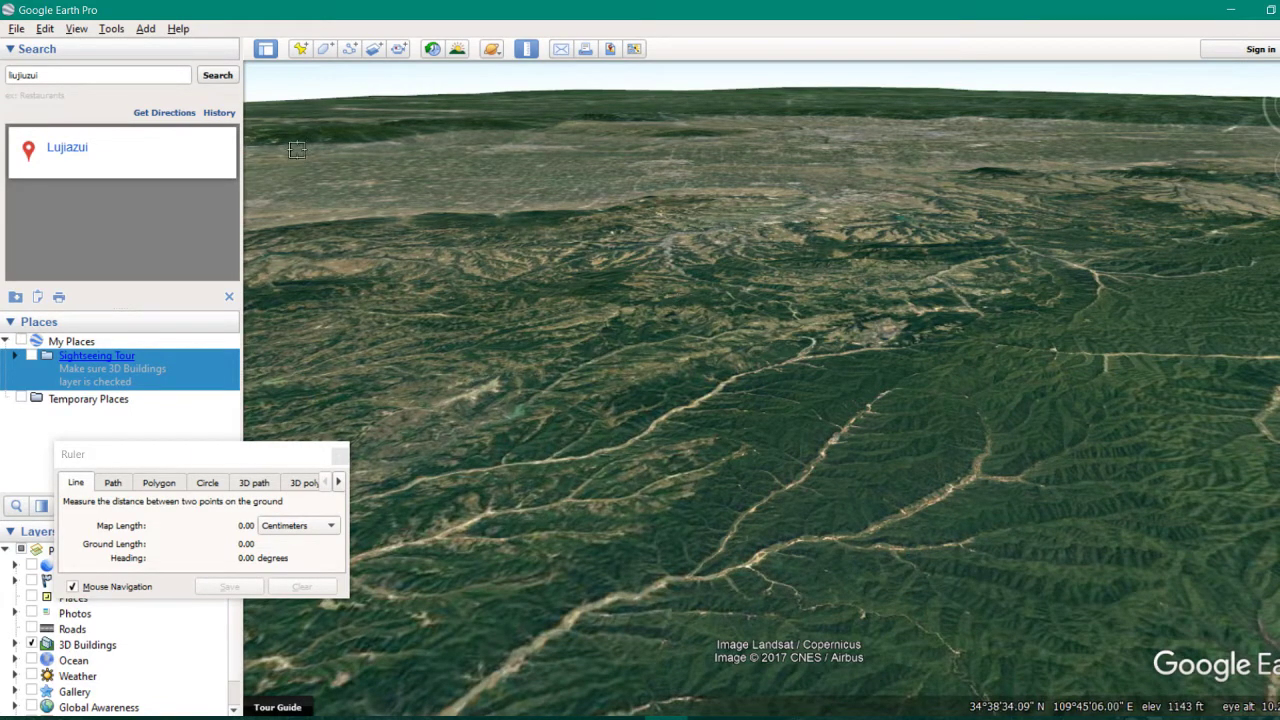
Step: Measure a line across the full visible horizon, and another across the ground looking straight down from the same altitude
{"action": "left_click", "coordinate": [249, 106]}
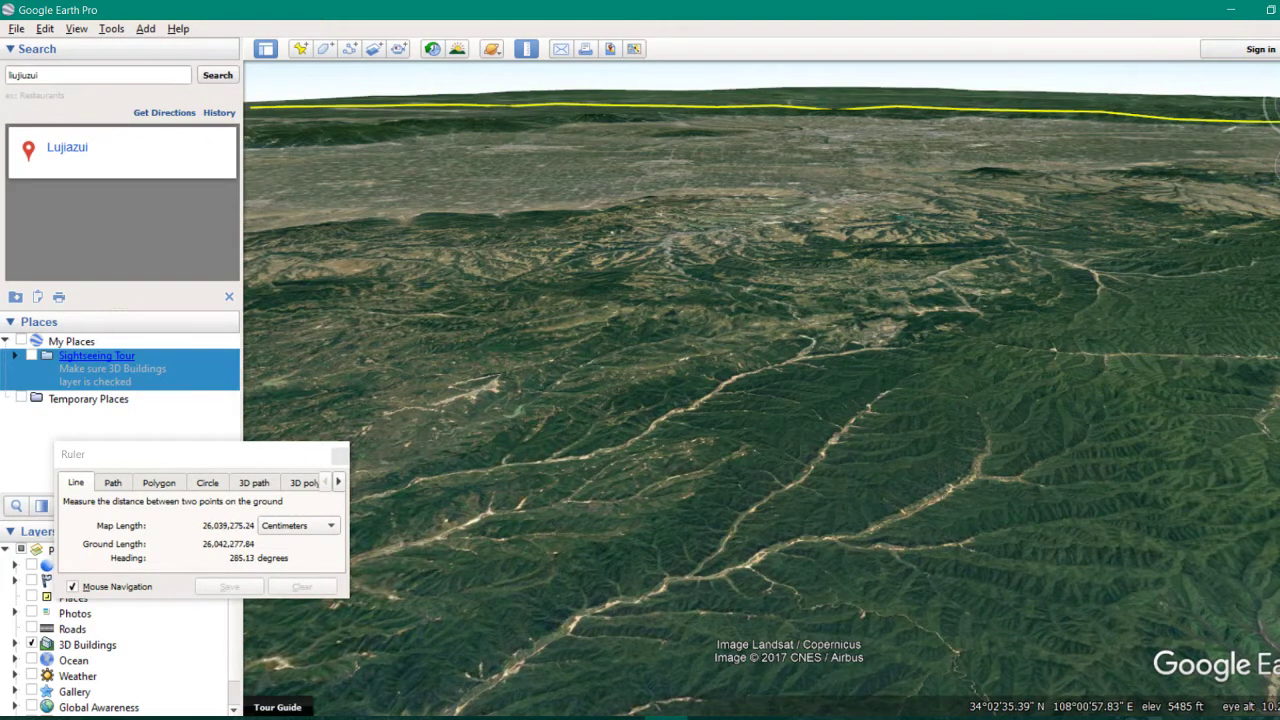
{"action": "left_click", "coordinate": [1272, 116]}
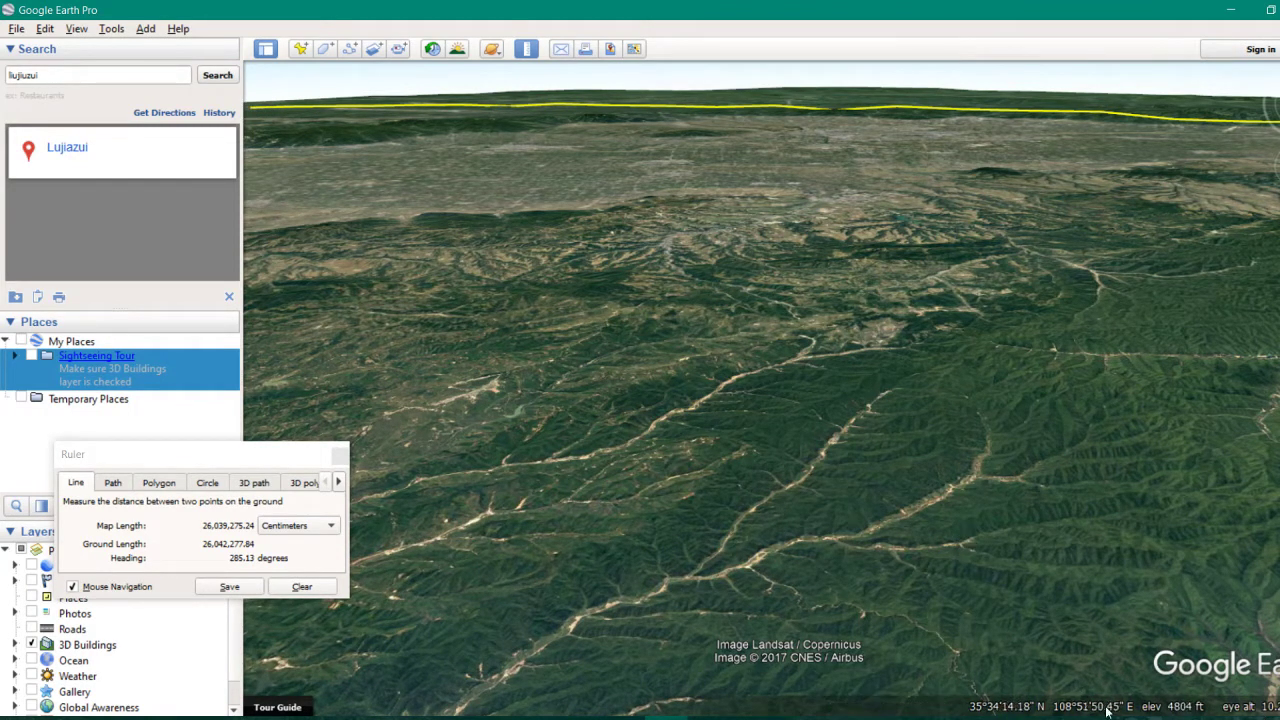
{"action": "left_click", "coordinate": [253, 114]}
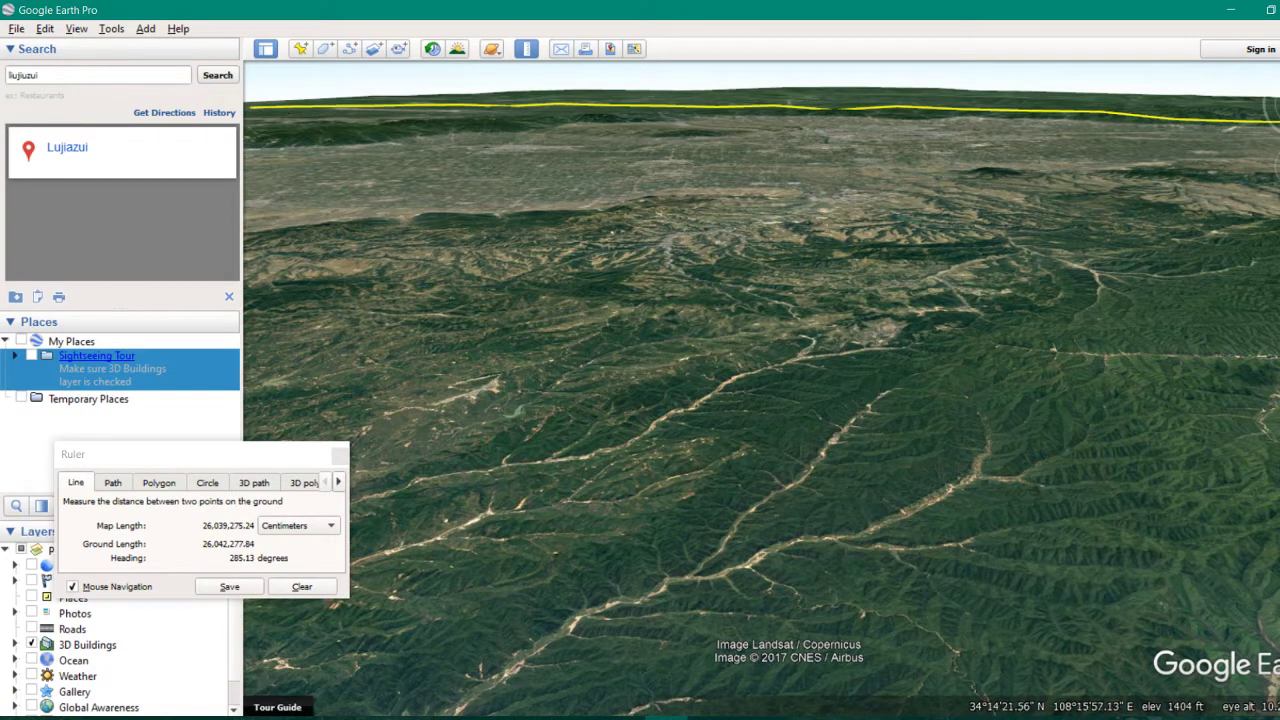
{"action": "left_click_drag", "start_coordinate": [850, 175], "coordinate": [996, 325], "text": "ctrl"}
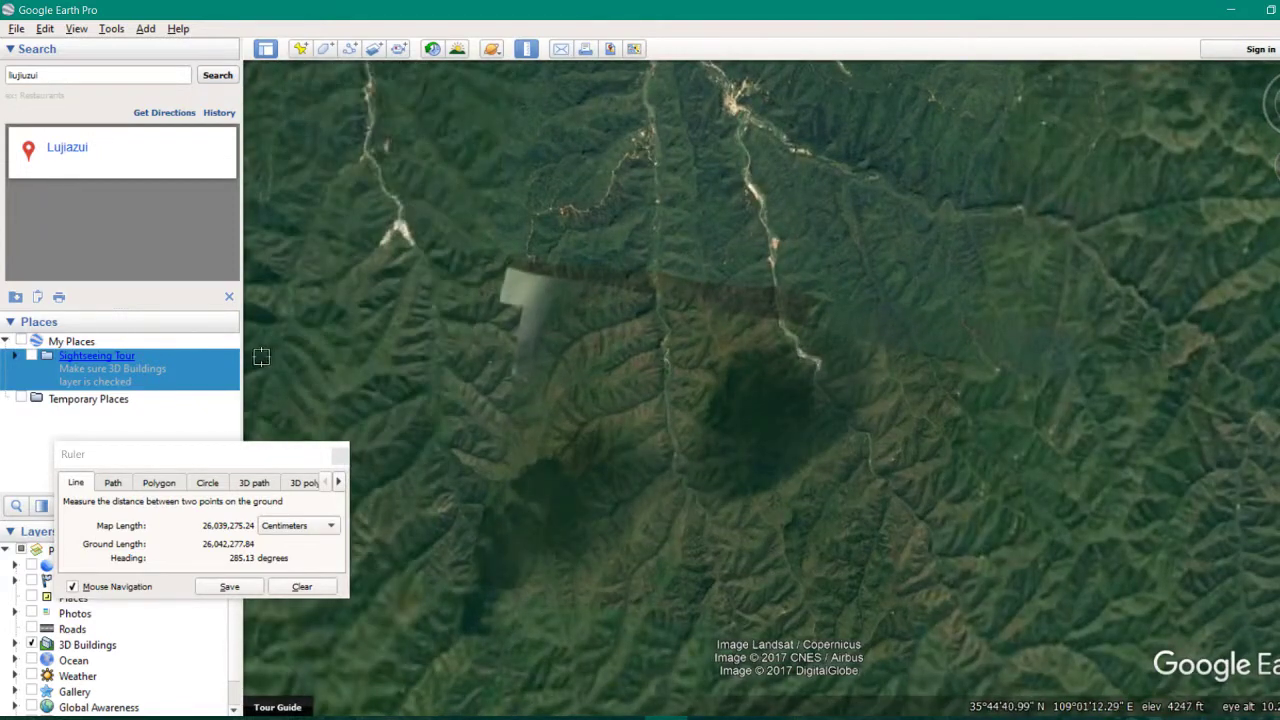
{"action": "left_click", "coordinate": [253, 355]}
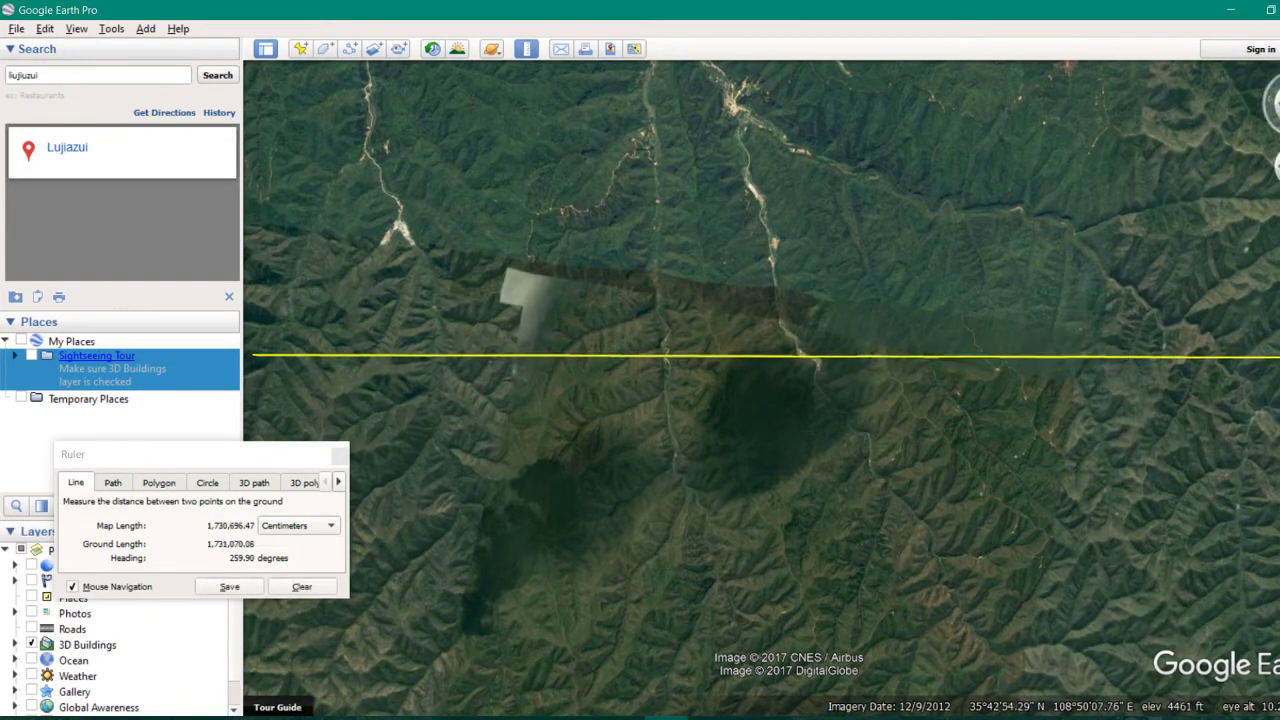
Step: Measure the ground width across the whole overhead view from a higher altitude
{"action": "scroll", "coordinate": [789, 386], "scroll_direction": "down", "scroll_amount": 5}
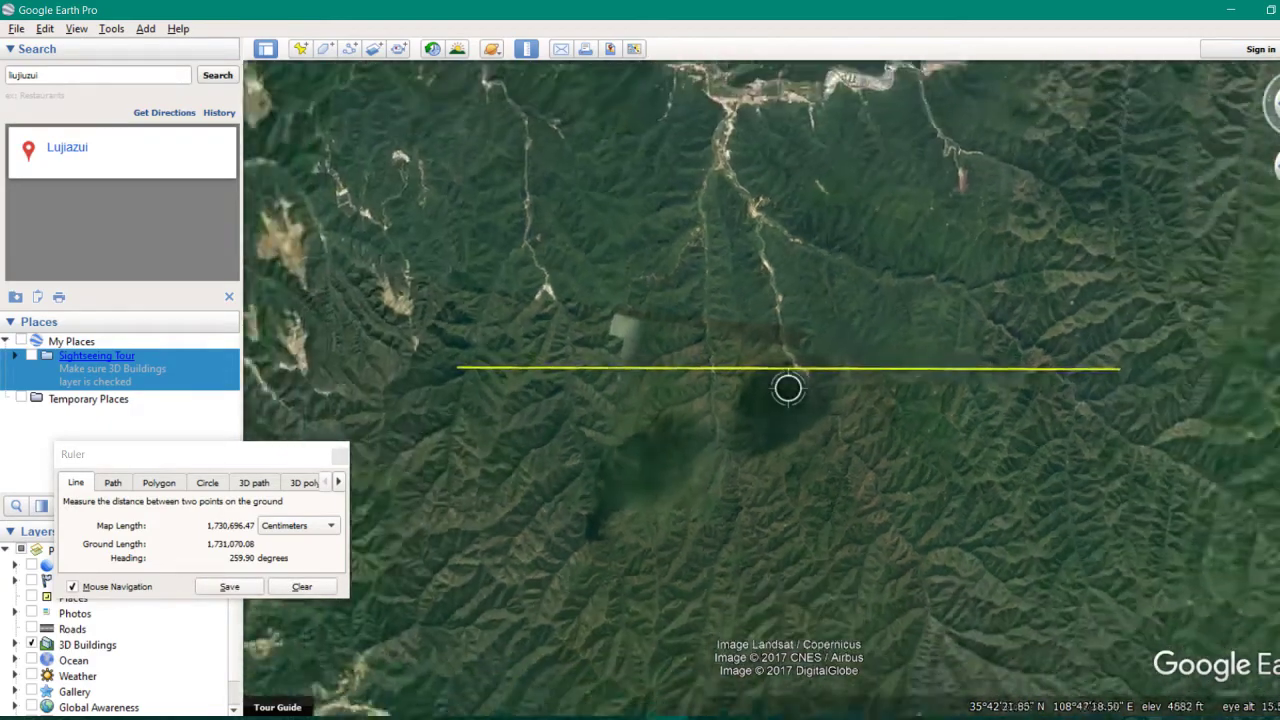
{"action": "scroll", "coordinate": [788, 388], "scroll_direction": "down", "scroll_amount": 5}
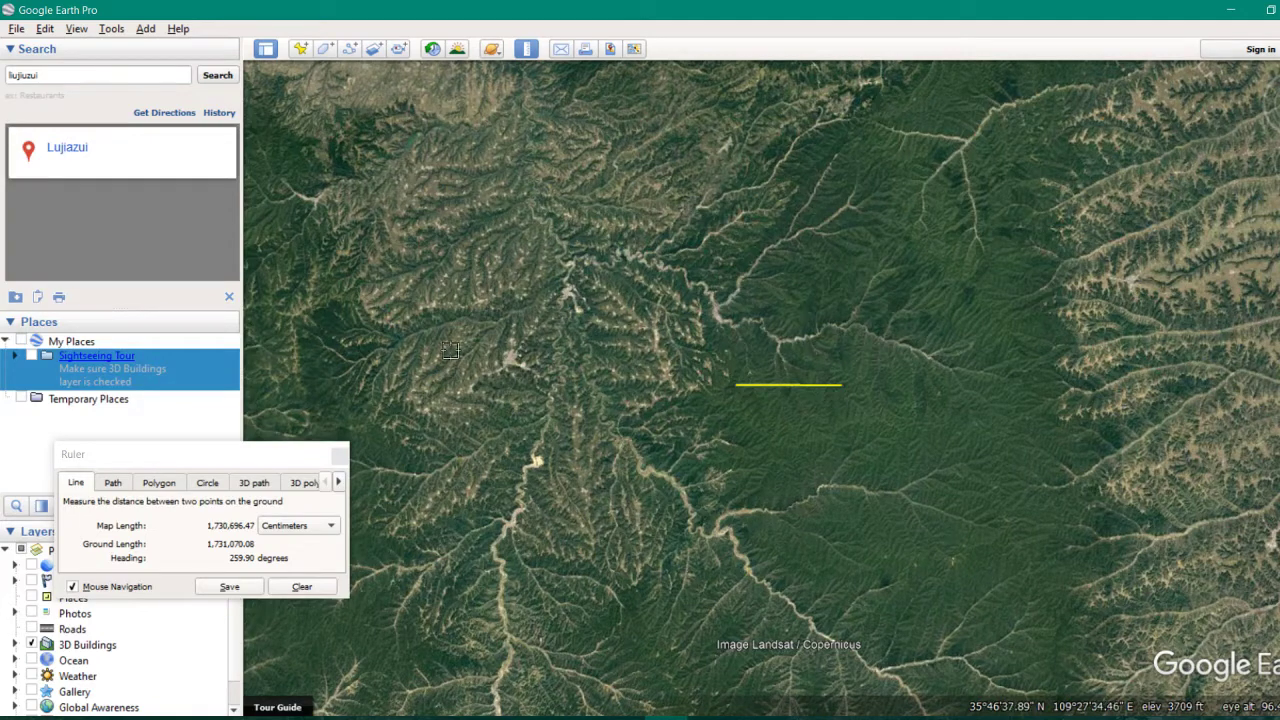
{"action": "left_click_drag", "start_coordinate": [252, 349], "coordinate": [330, 353]}
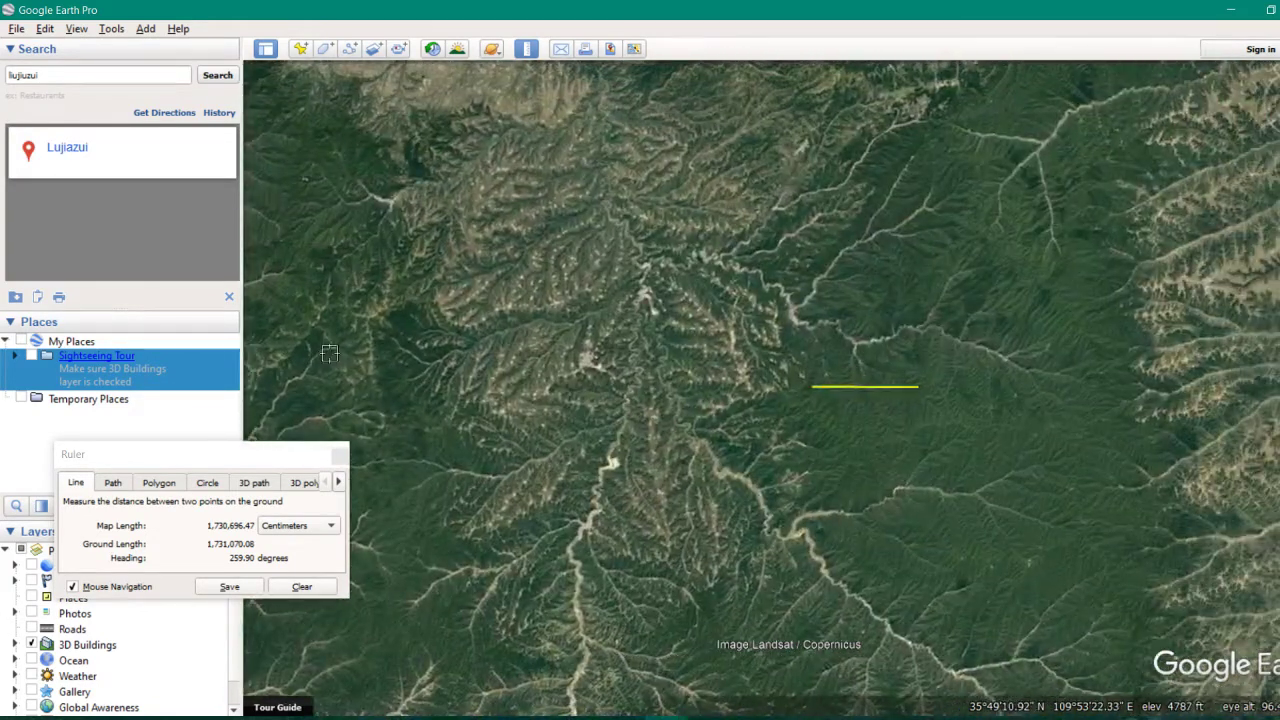
{"action": "left_click", "coordinate": [262, 325]}
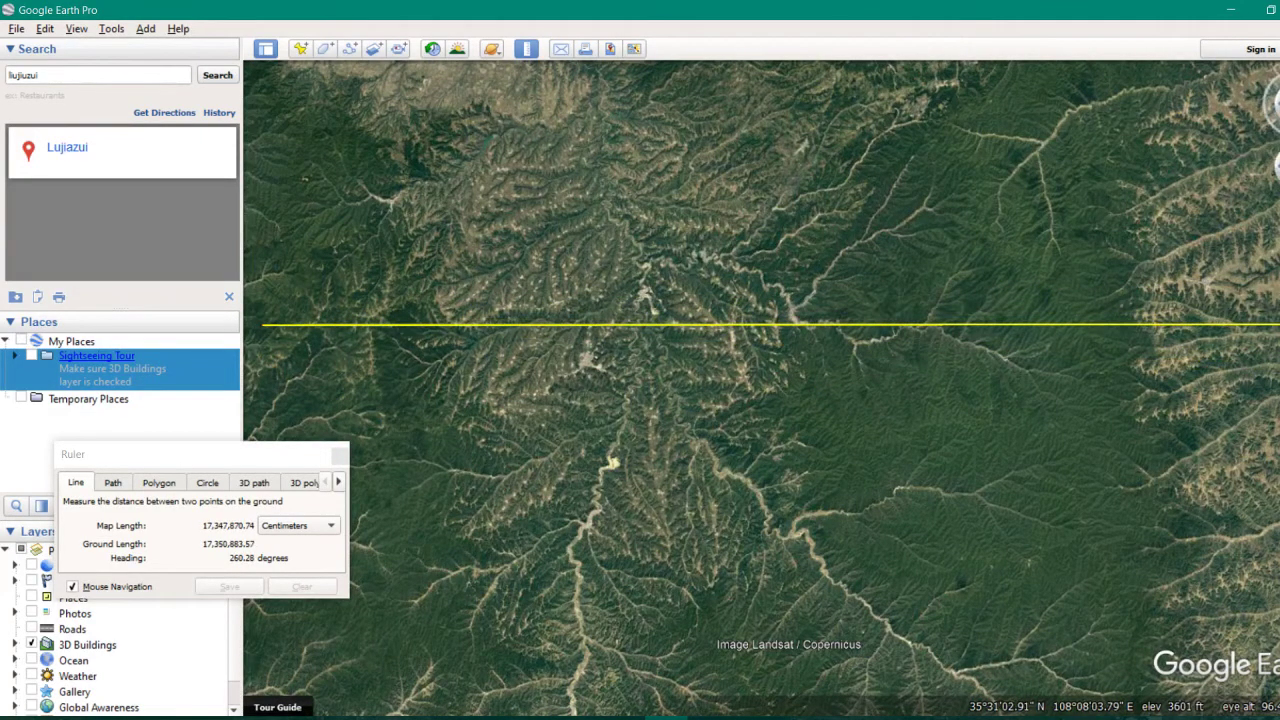
{"action": "left_click", "coordinate": [1270, 339]}
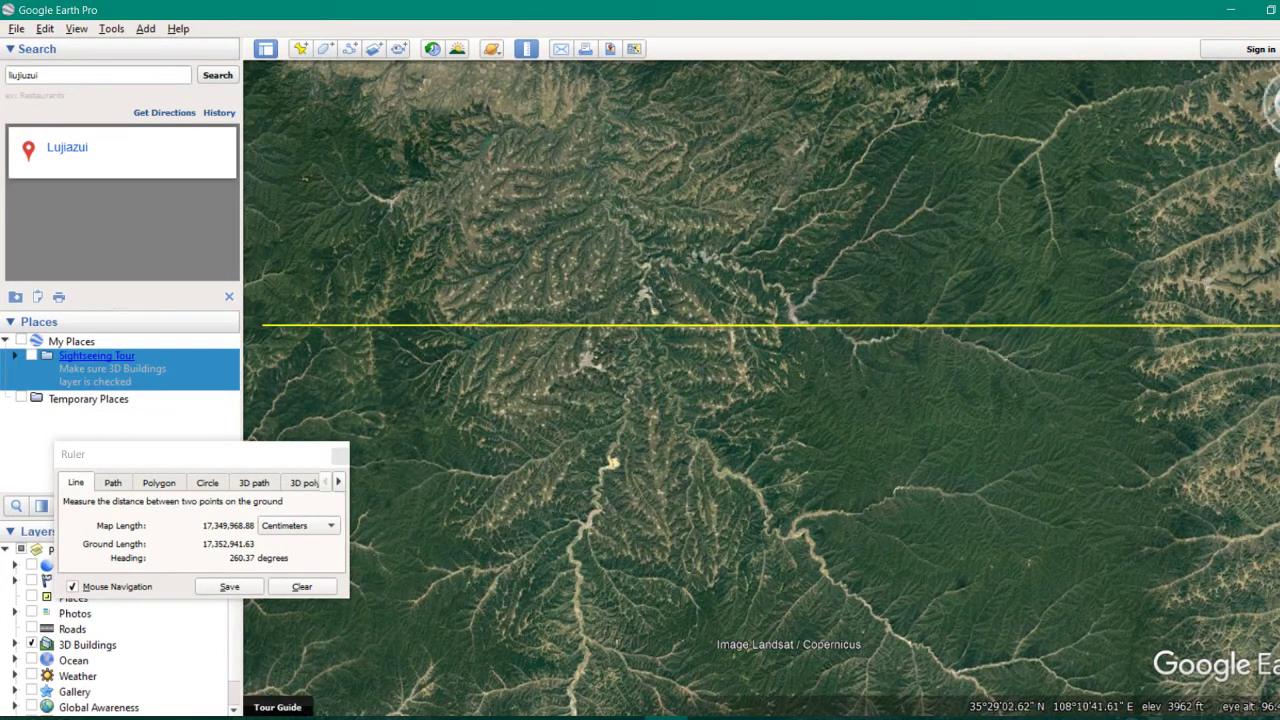
Step: Pull back to the whole globe and compare the measured line's length with the size of the Earth
{"action": "scroll", "coordinate": [788, 388], "scroll_direction": "up", "scroll_amount": 1}
{"action": "scroll", "coordinate": [788, 388], "scroll_direction": "down", "scroll_amount": 2}
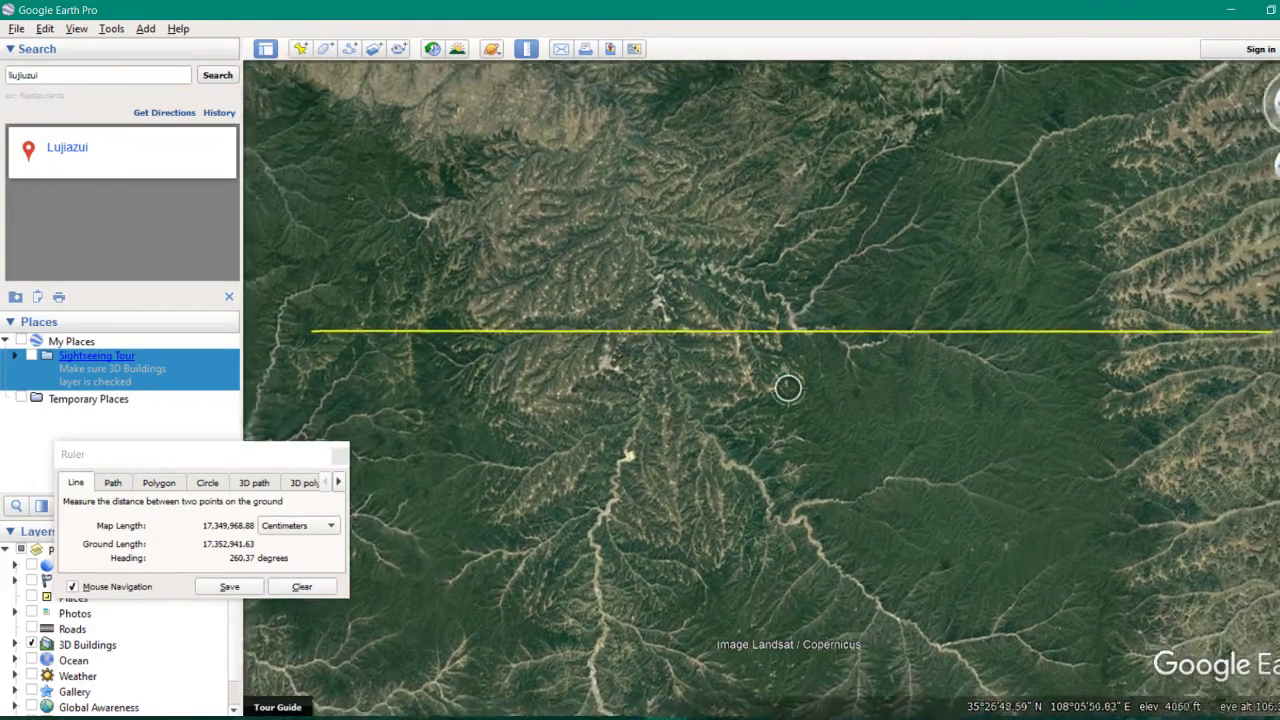
{"action": "scroll", "coordinate": [788, 388], "scroll_direction": "up", "scroll_amount": 1}
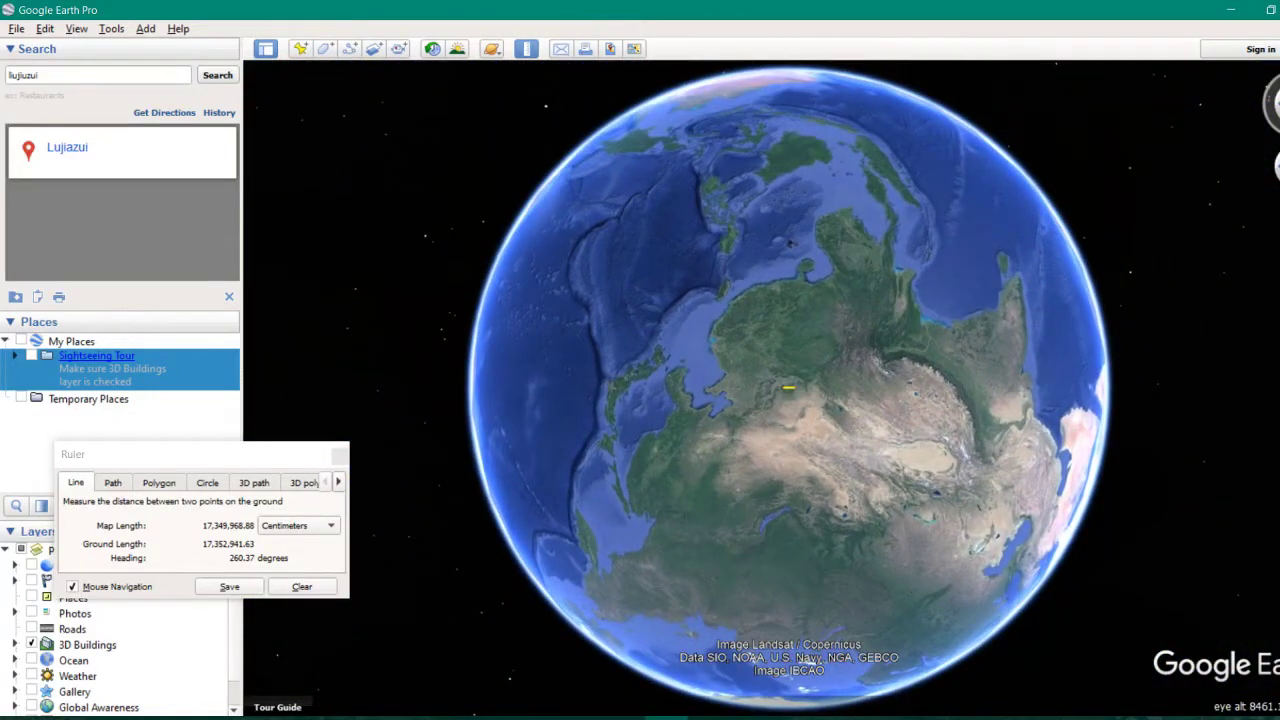
{"action": "scroll", "coordinate": [788, 388], "scroll_direction": "up", "scroll_amount": 5}
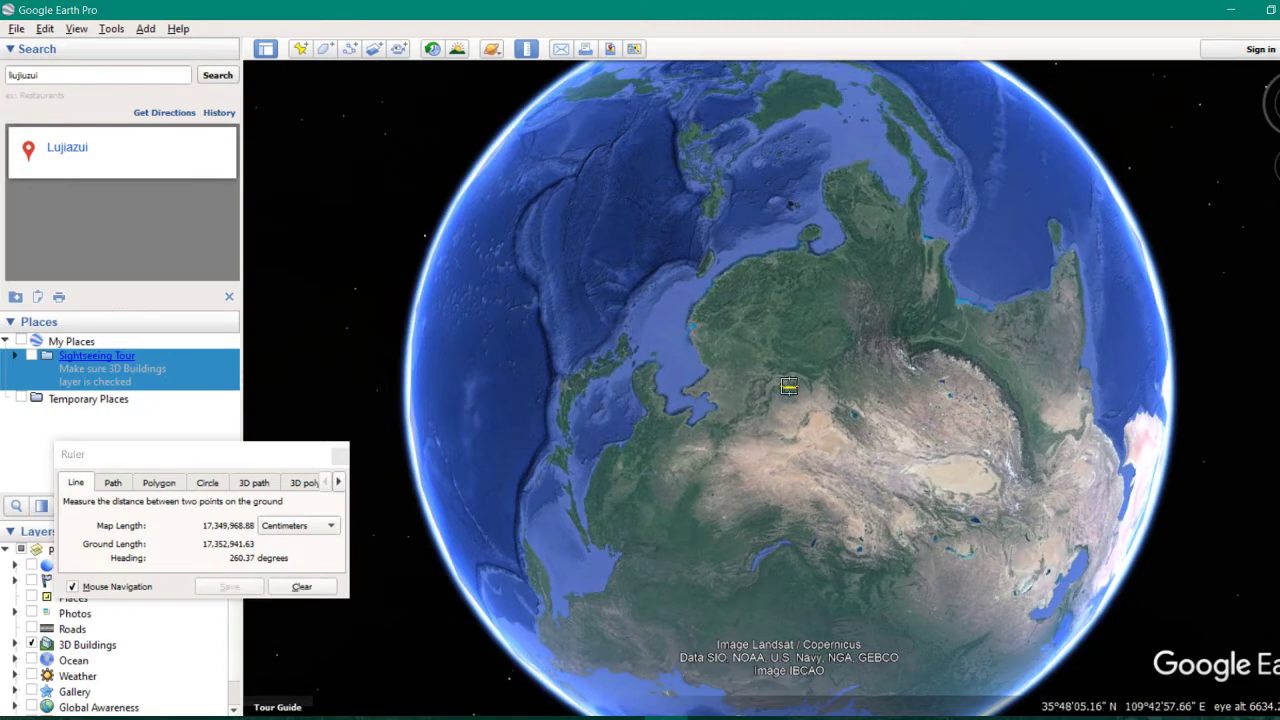
{"action": "left_click", "coordinate": [790, 385]}
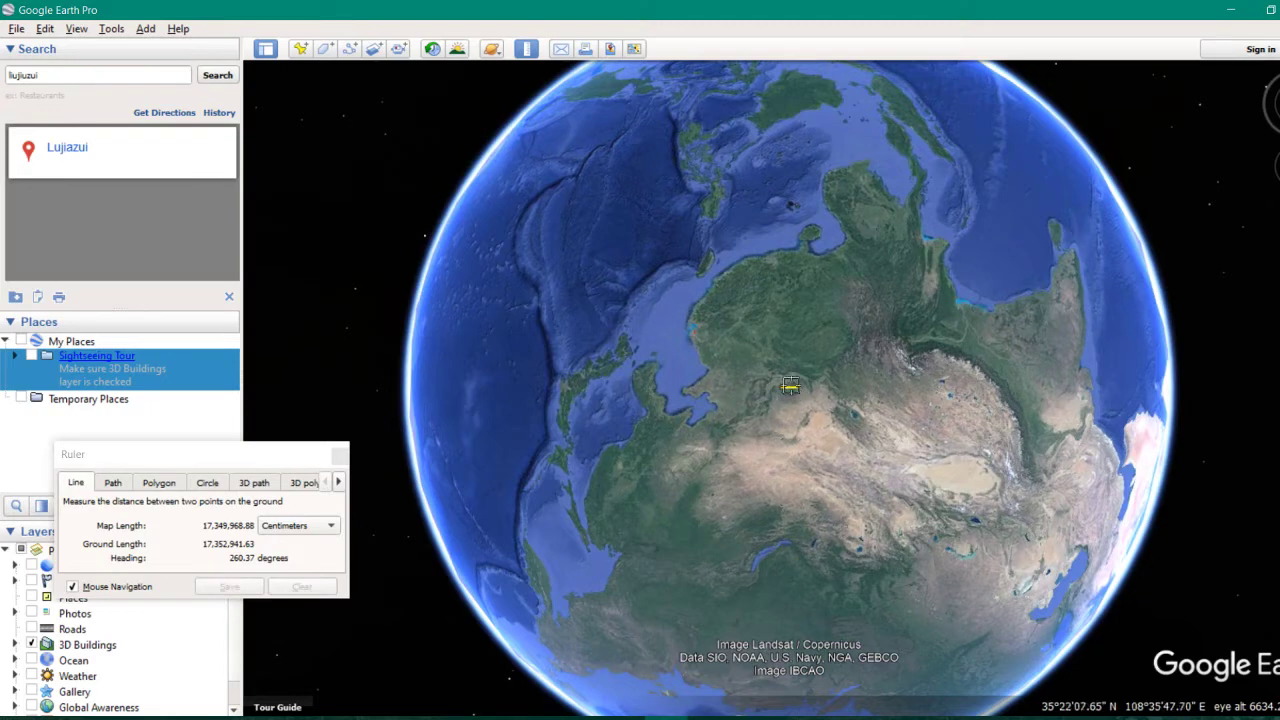
{"action": "left_click_drag", "start_coordinate": [1079, 145], "coordinate": [1090, 154]}
{"action": "left_click", "coordinate": [1090, 154]}
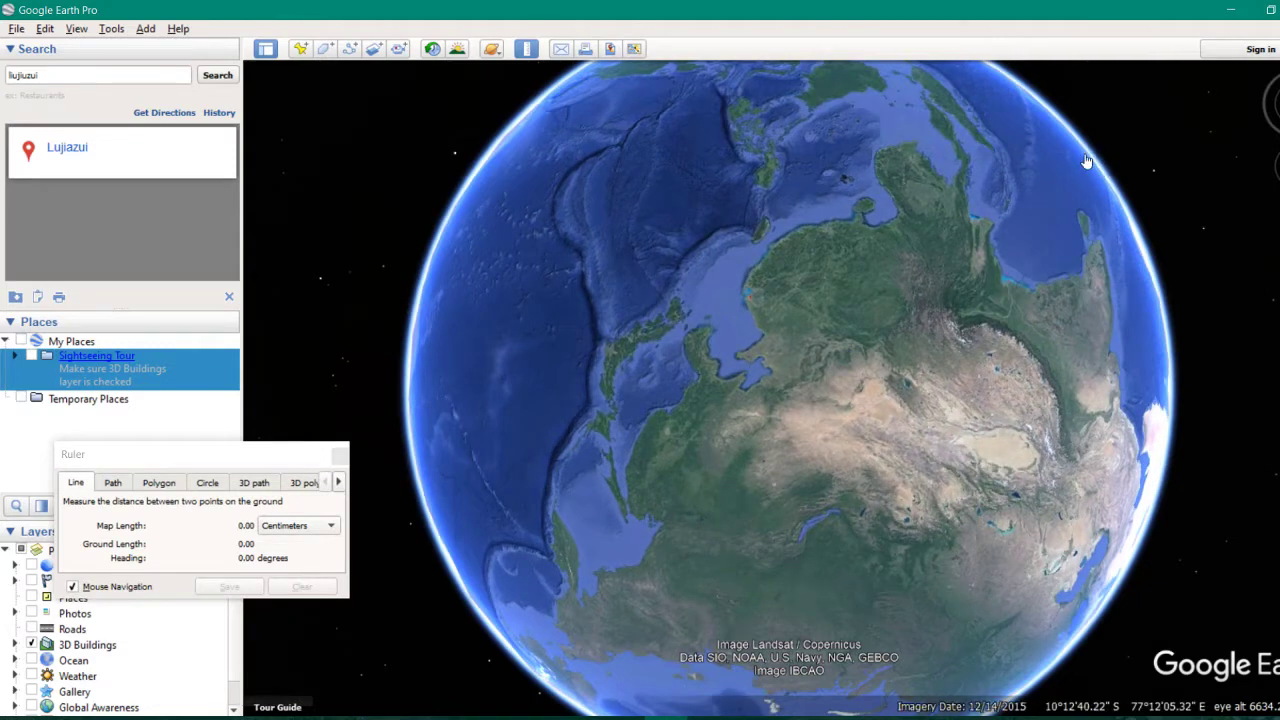
{"action": "left_click", "coordinate": [1090, 161]}
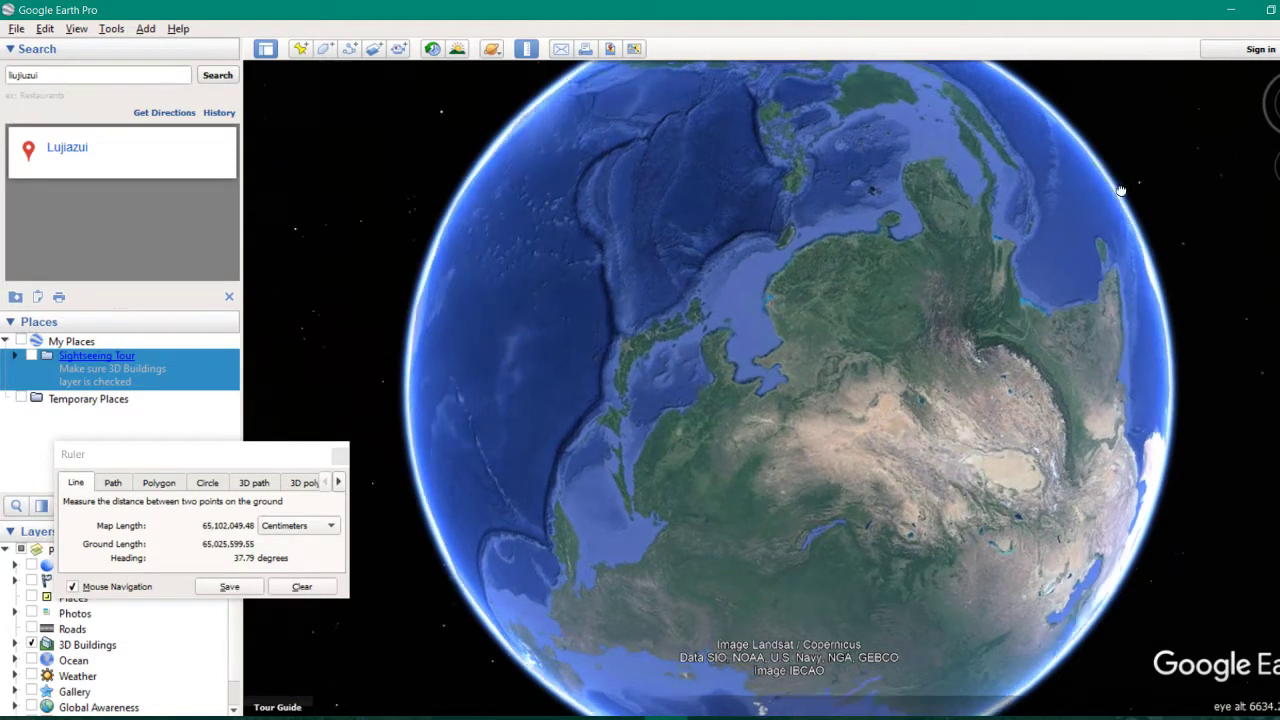
{"action": "left_click", "coordinate": [286, 592]}
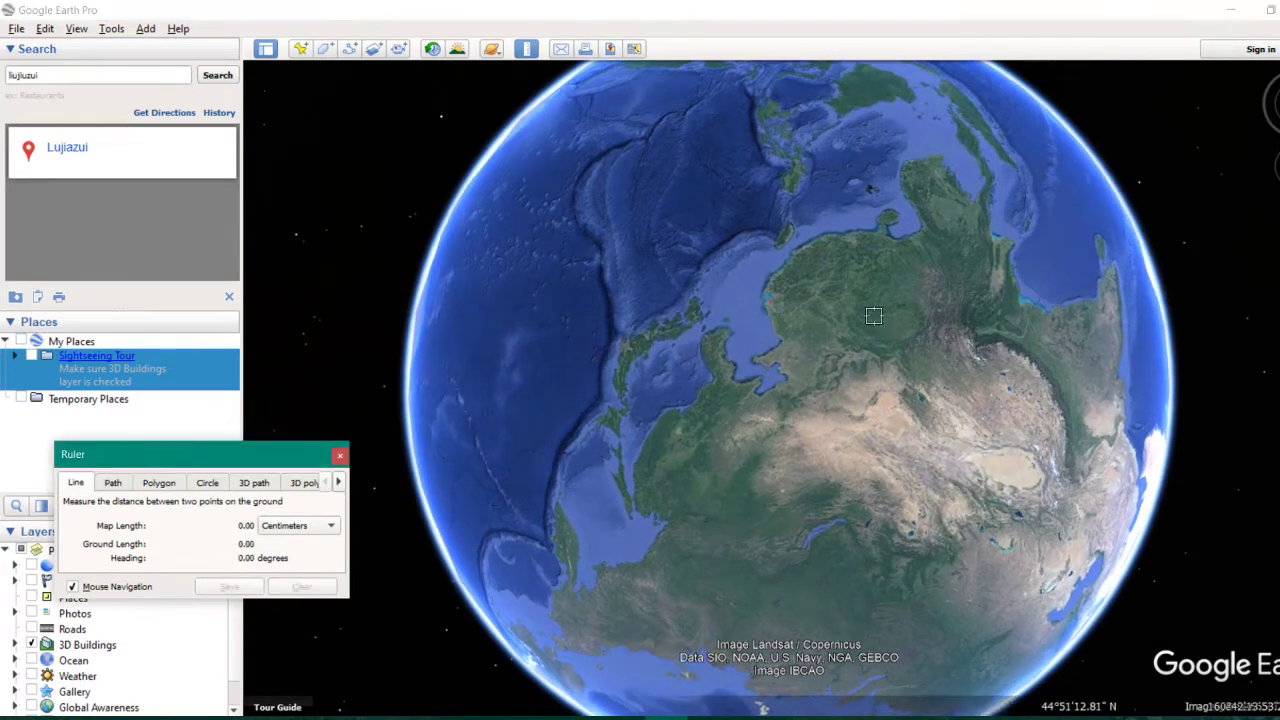
Step: Measure a short stretch along the globe's outer edge beside the Indian Ocean, and clear the measurement
{"action": "left_click", "coordinate": [1084, 146]}
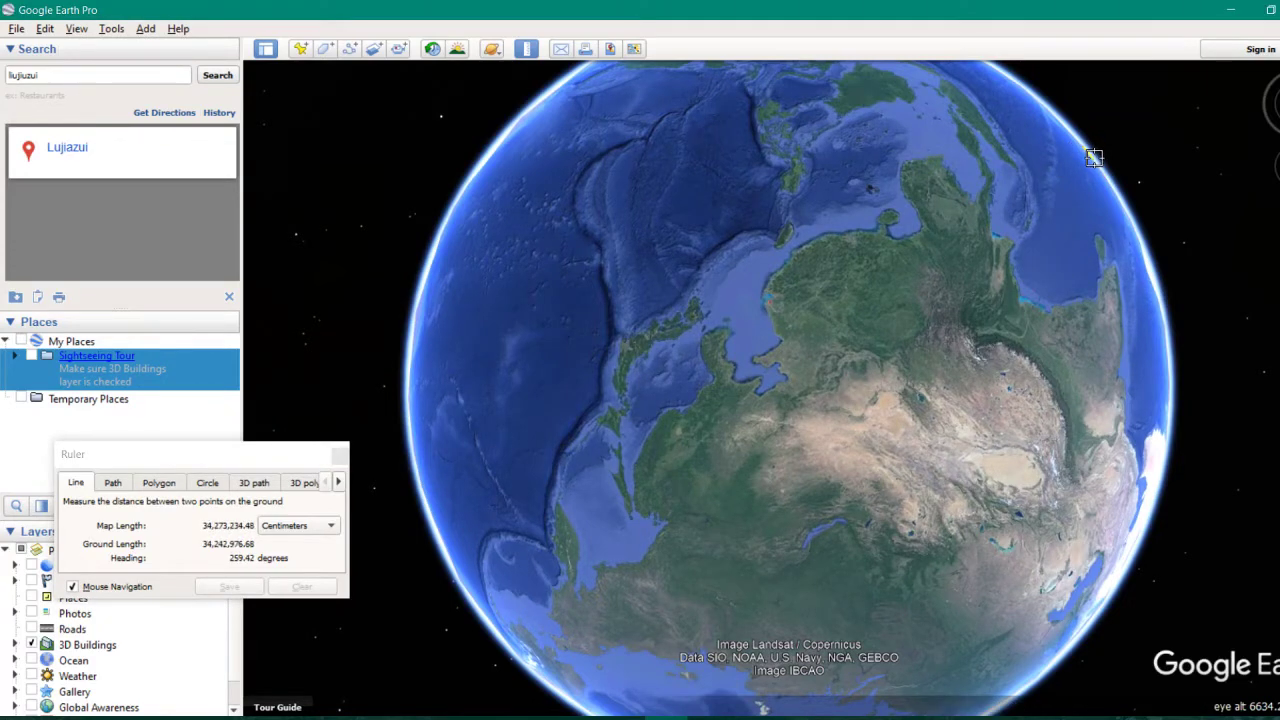
{"action": "left_click", "coordinate": [1113, 173]}
{"action": "left_click", "coordinate": [1120, 177]}
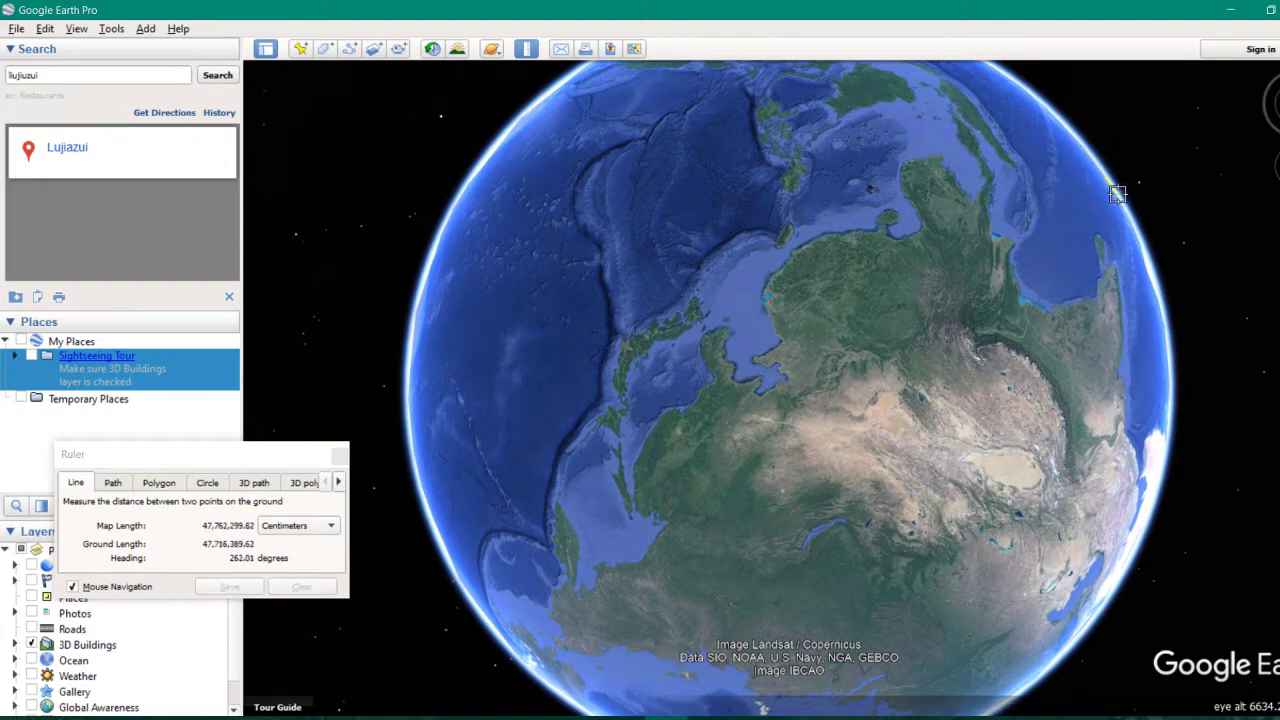
{"action": "left_click", "coordinate": [1126, 208]}
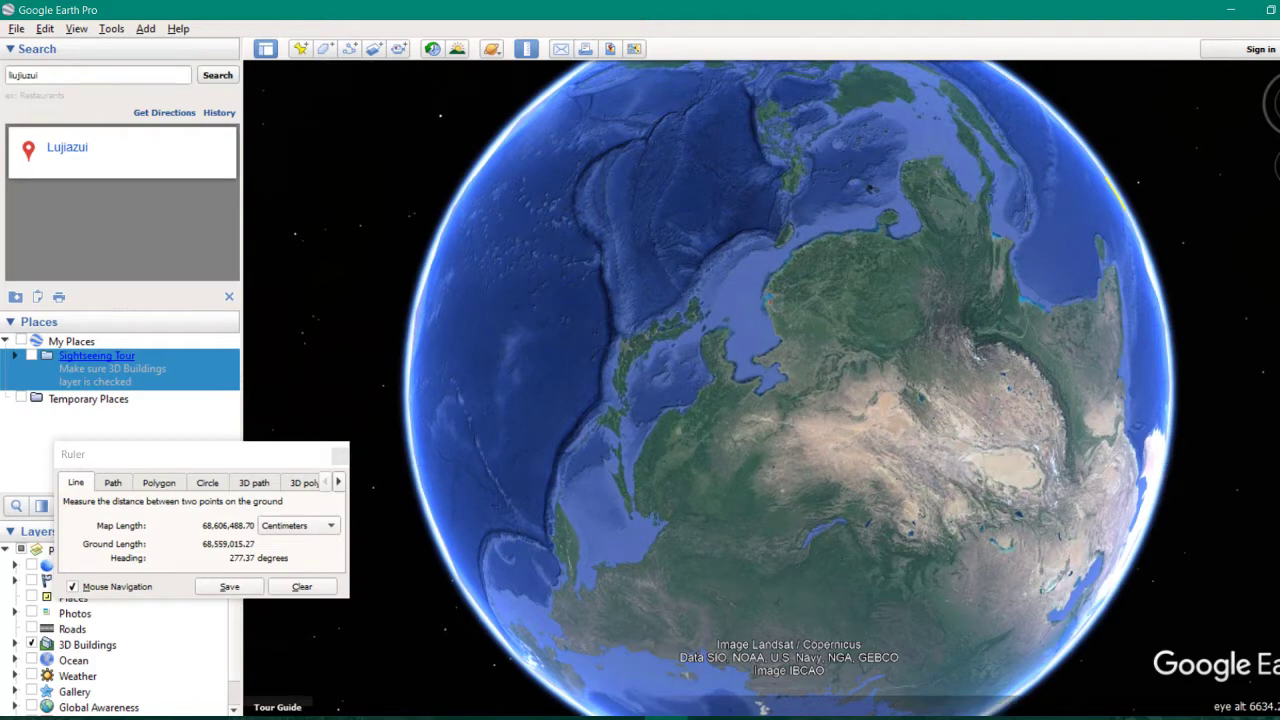
{"action": "left_click", "coordinate": [1120, 184]}
{"action": "left_click", "coordinate": [1105, 171]}
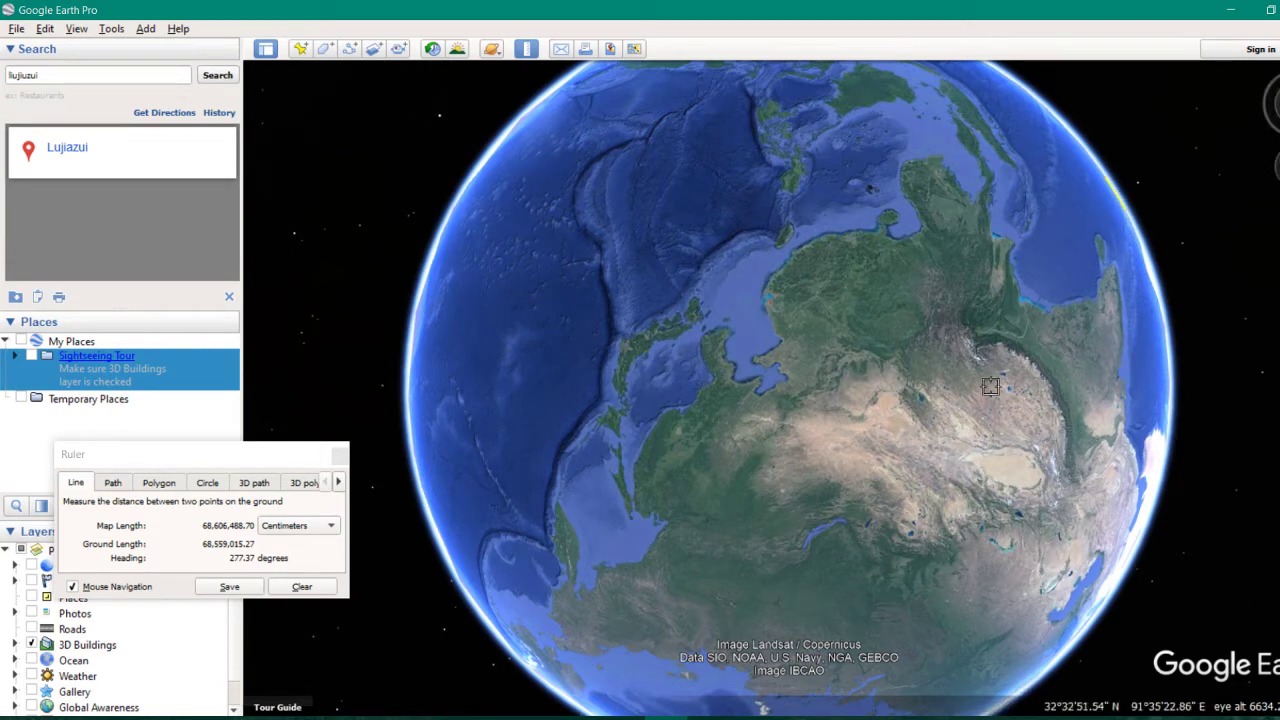
{"action": "left_click", "coordinate": [309, 588]}
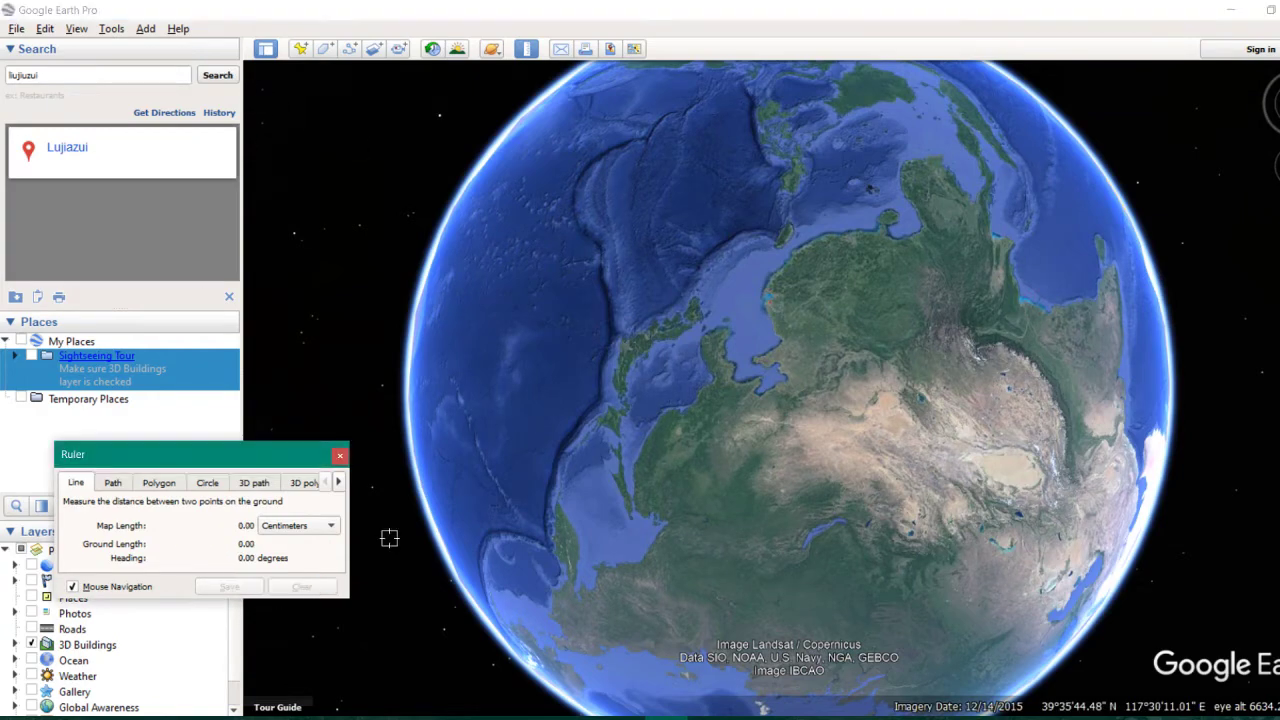
Step: Turn the globe to examine Eurasia and the Indian Ocean with the surrounding continents
{"action": "left_click_drag", "start_coordinate": [940, 441], "coordinate": [726, 259]}
{"action": "left_click_drag", "start_coordinate": [1274, 128], "coordinate": [1279, 80]}
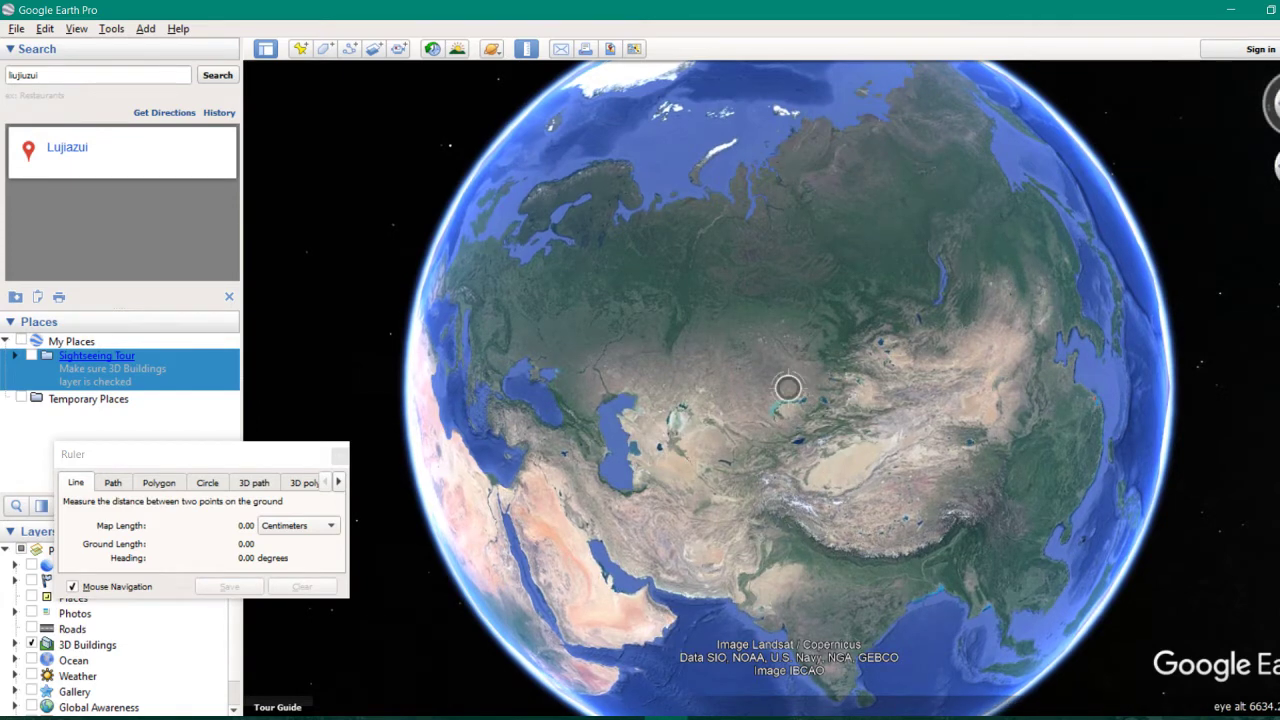
{"action": "scroll", "coordinate": [791, 383], "scroll_direction": "down", "scroll_amount": 2}
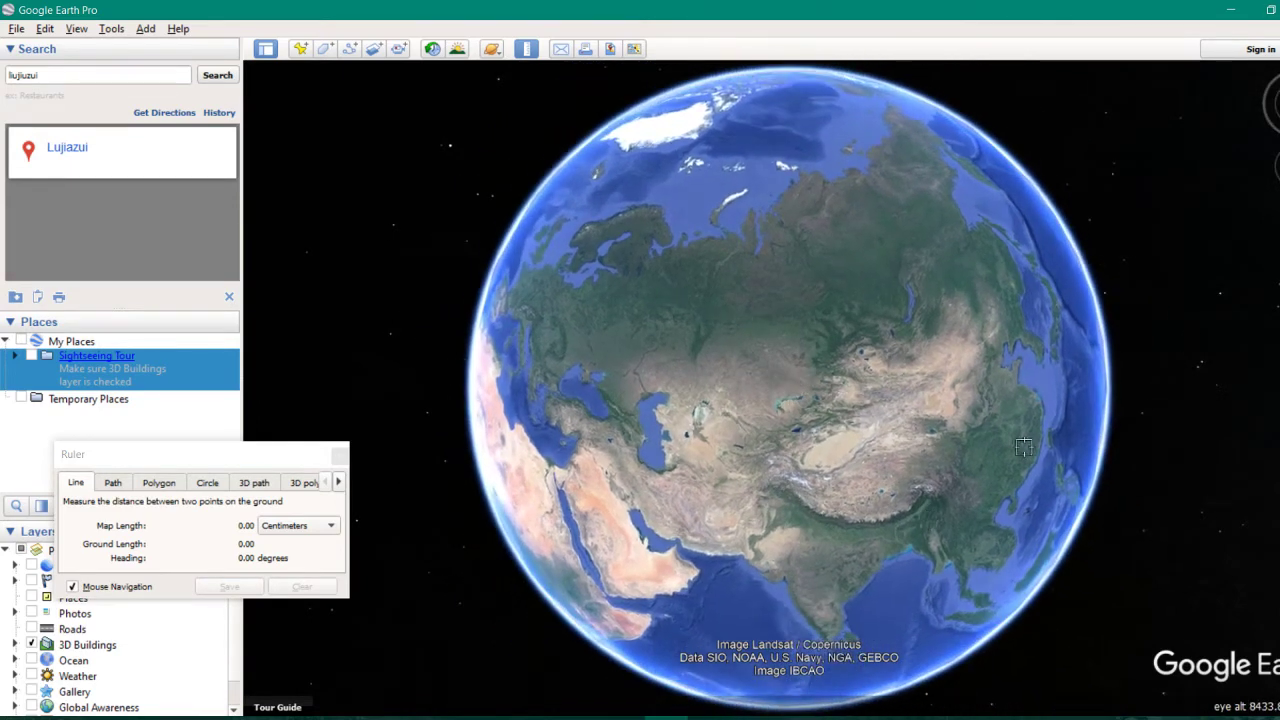
{"action": "left_click_drag", "start_coordinate": [935, 515], "coordinate": [881, 275]}
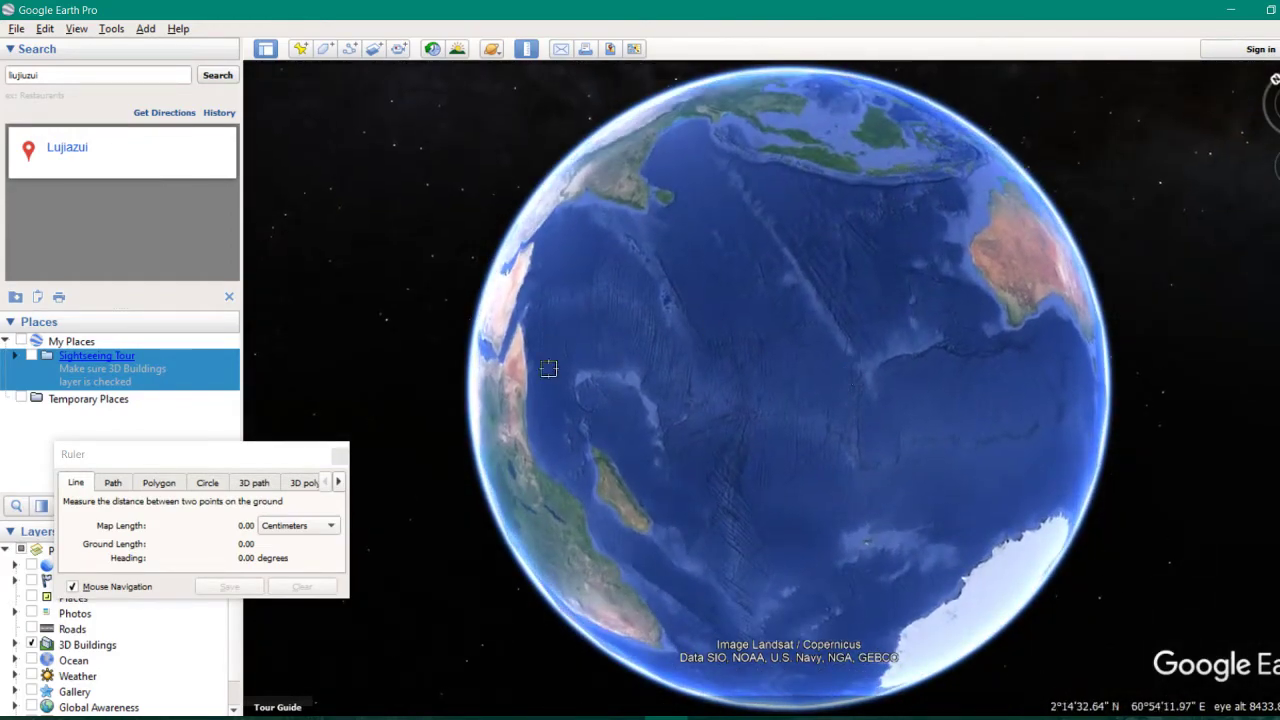
Step: Turn the globe to examine the expanse of the Pacific Ocean around New Zealand and Antarctica
{"action": "left_click_drag", "start_coordinate": [965, 226], "coordinate": [614, 534]}
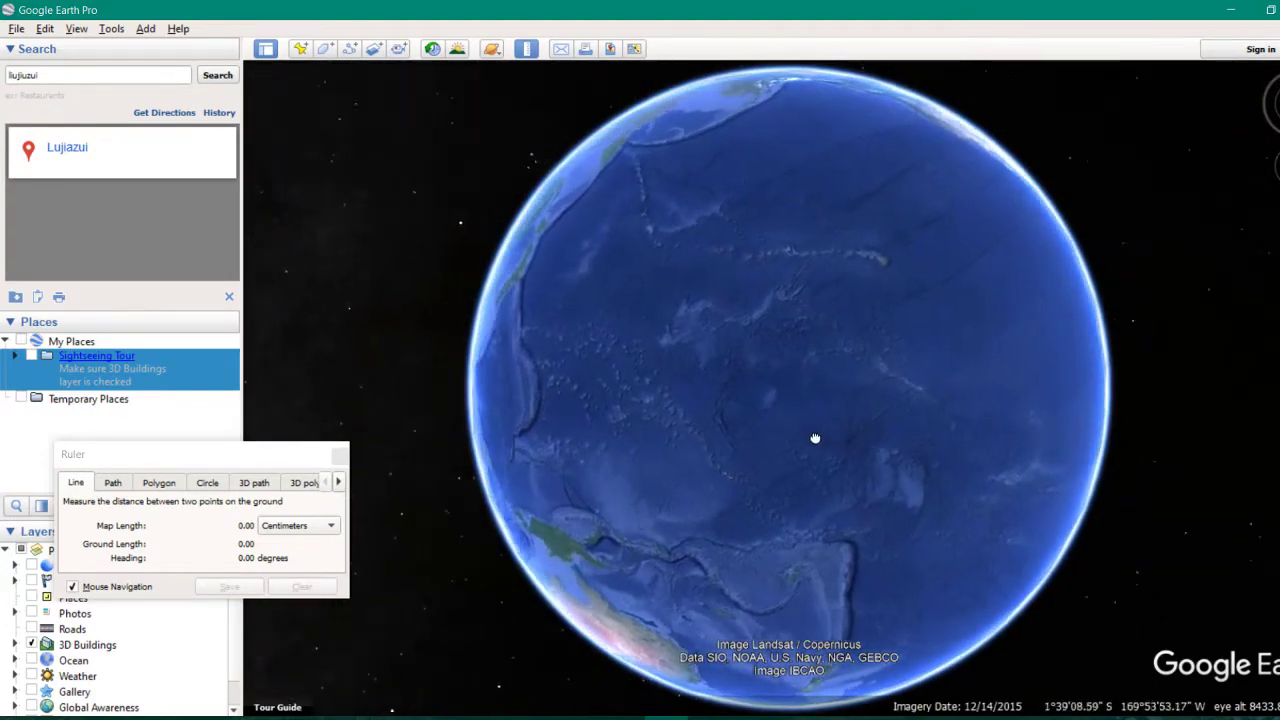
{"action": "left_click_drag", "start_coordinate": [780, 434], "coordinate": [546, 357]}
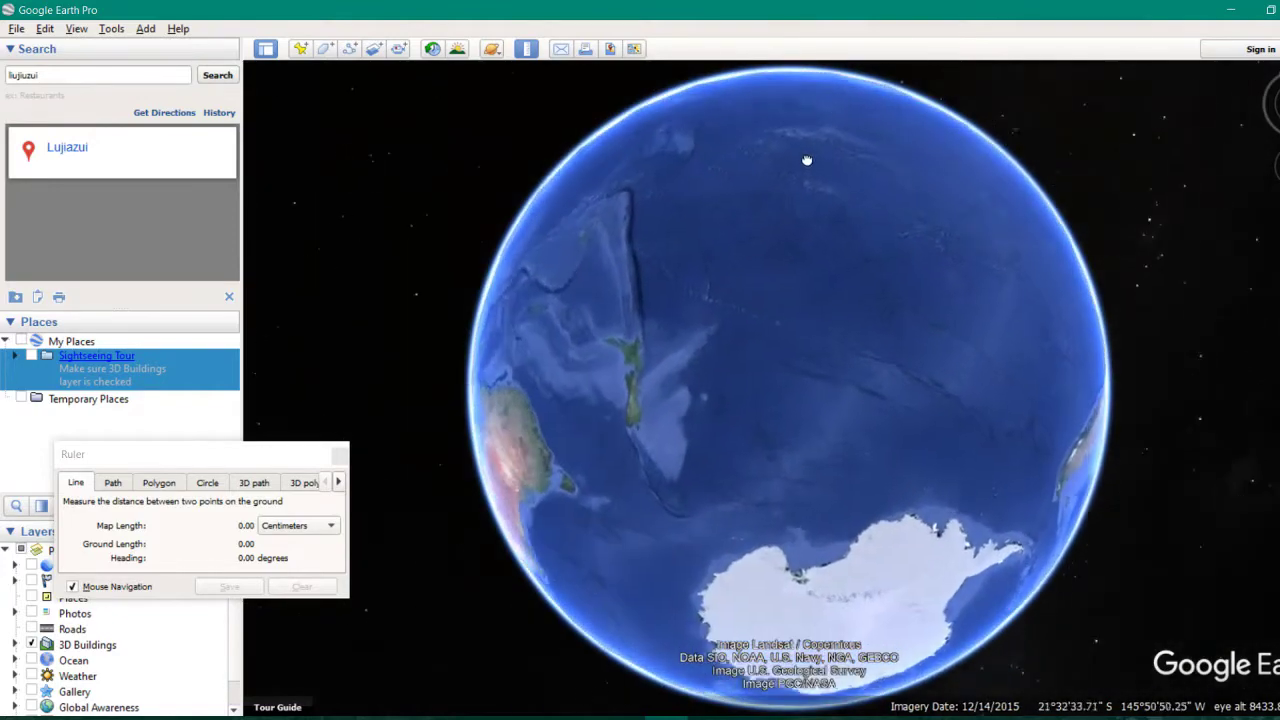
{"action": "left_click_drag", "start_coordinate": [809, 159], "coordinate": [837, 509]}
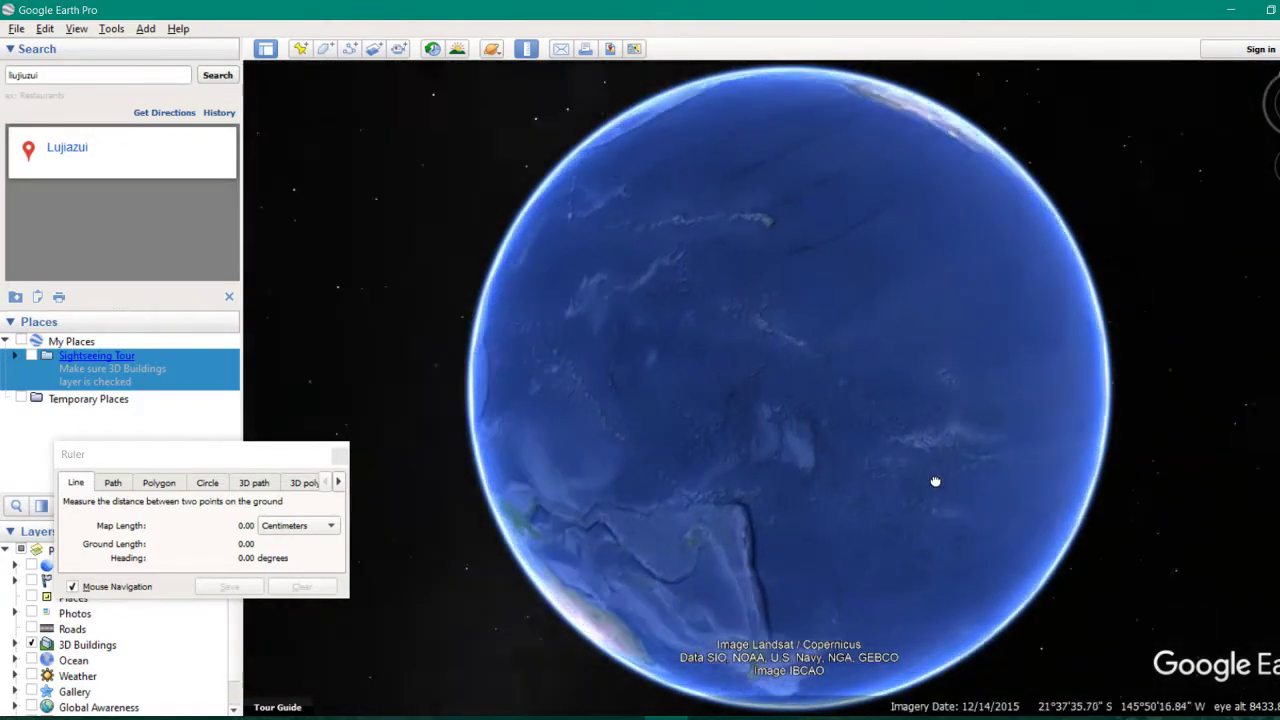
{"action": "left_click_drag", "start_coordinate": [781, 345], "coordinate": [590, 359]}
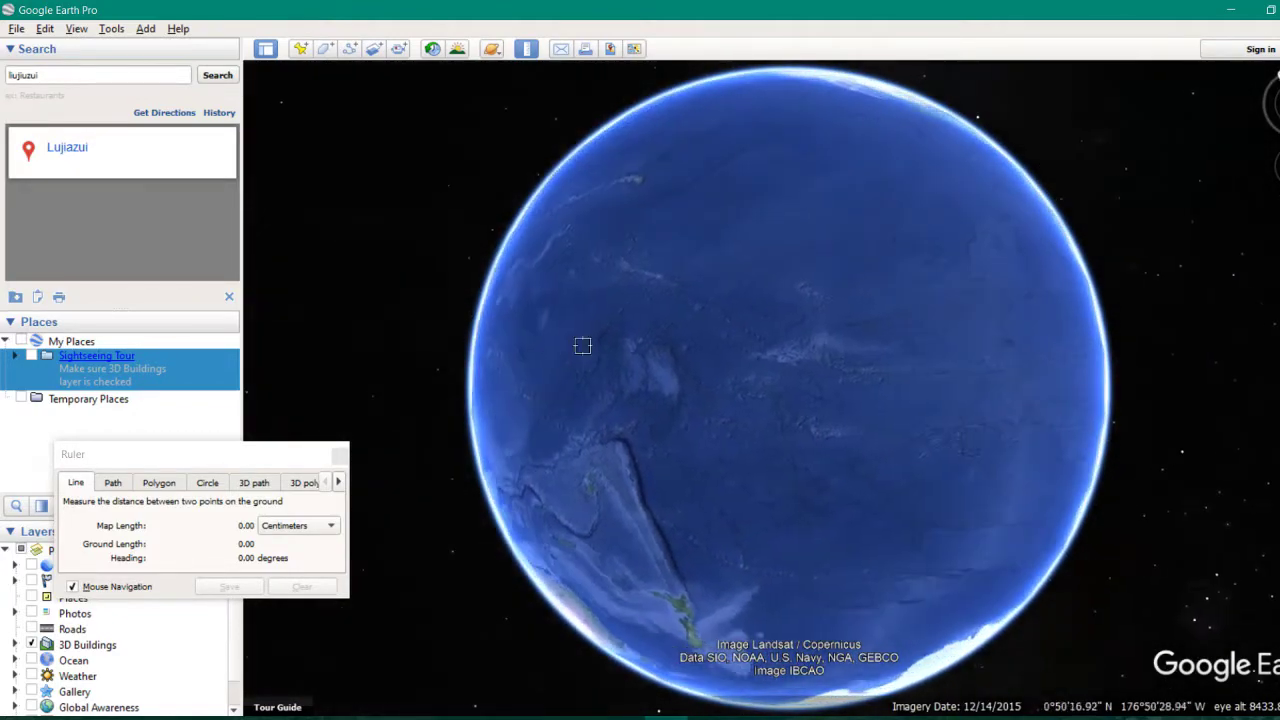
Step: Turn the globe to examine the Atlantic Ocean and the full extent of North and South America
{"action": "left_click_drag", "start_coordinate": [709, 426], "coordinate": [1135, 471]}
{"action": "left_click_drag", "start_coordinate": [657, 394], "coordinate": [906, 374]}
{"action": "left_click_drag", "start_coordinate": [628, 305], "coordinate": [983, 512]}
{"action": "left_click_drag", "start_coordinate": [778, 322], "coordinate": [763, 260]}
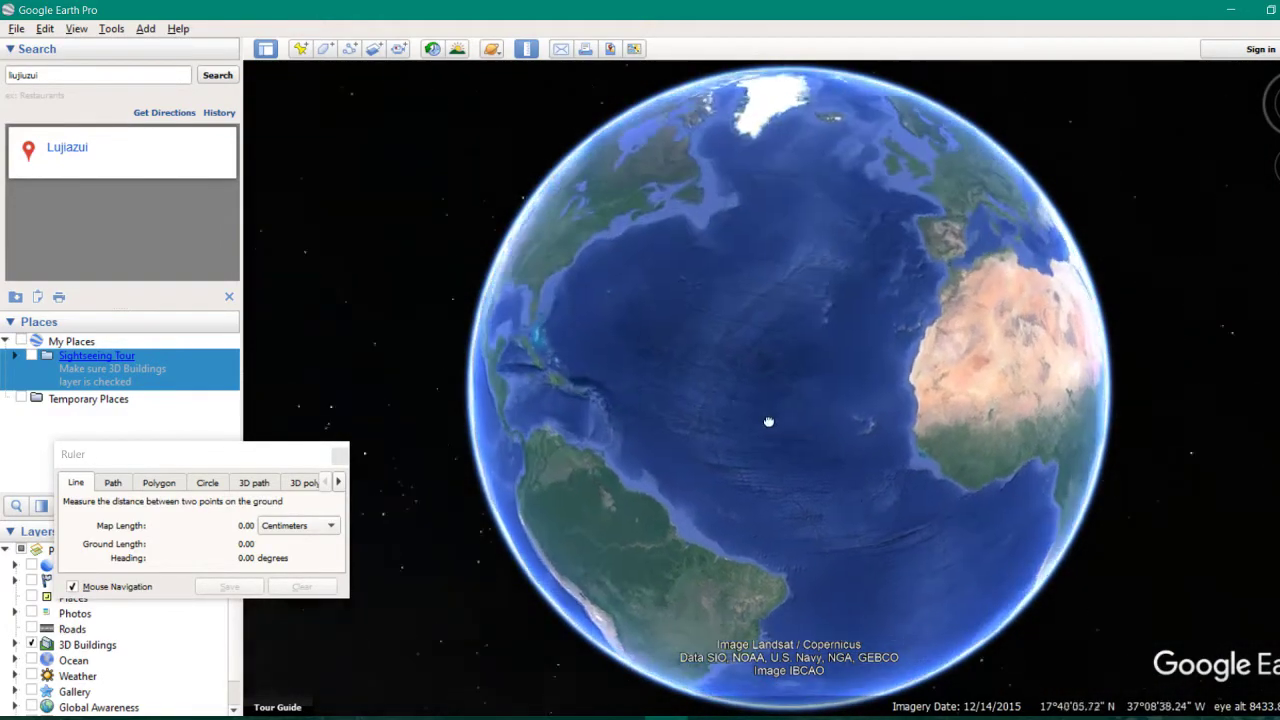
{"action": "left_click_drag", "start_coordinate": [771, 423], "coordinate": [707, 177]}
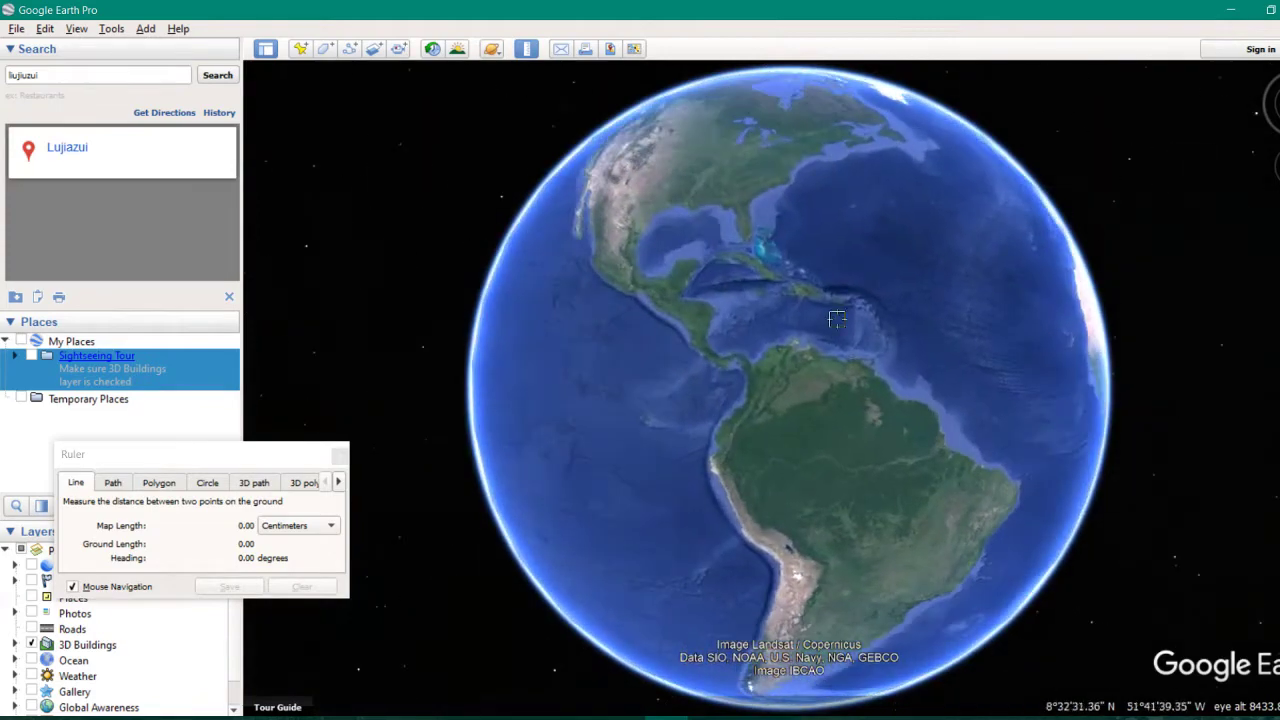
Step: Bring Eurasia to the front of the globe and measure a short line along the outer edge in the Pacific east of Asia
{"action": "left_click_drag", "start_coordinate": [945, 300], "coordinate": [489, 326]}
{"action": "left_click_drag", "start_coordinate": [1070, 328], "coordinate": [946, 426]}
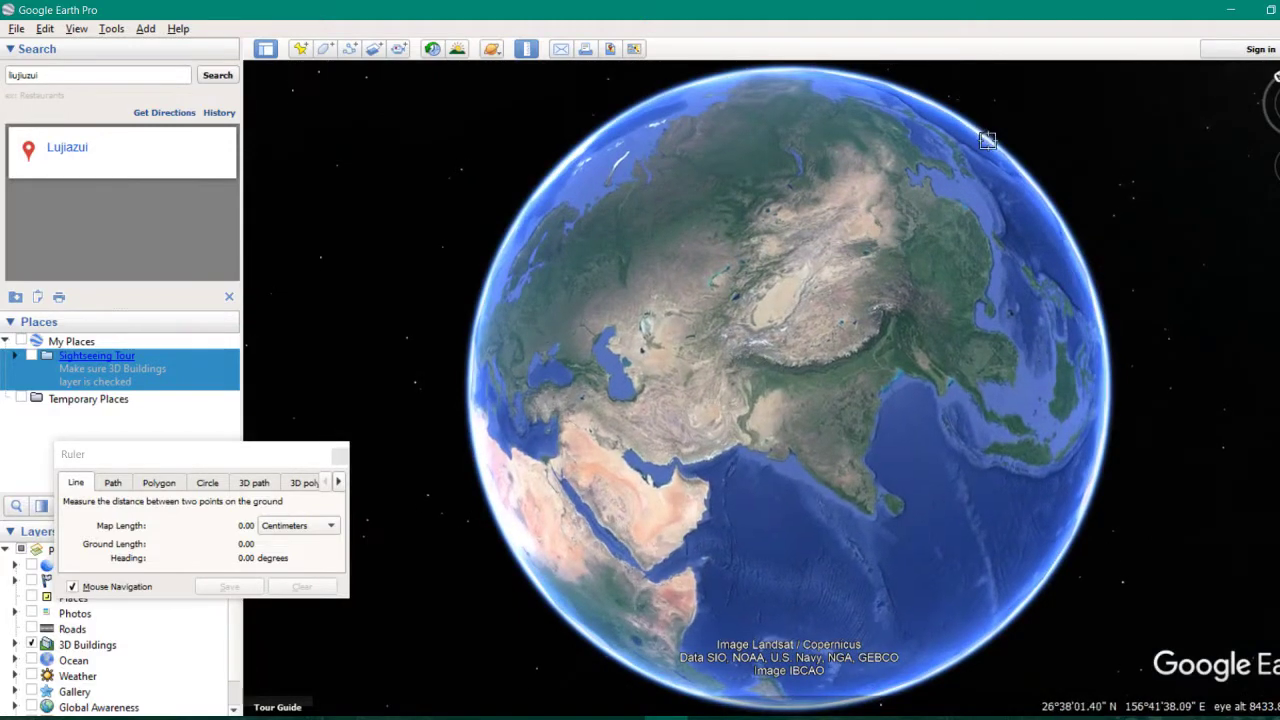
{"action": "left_click_drag", "start_coordinate": [991, 142], "coordinate": [1023, 166]}
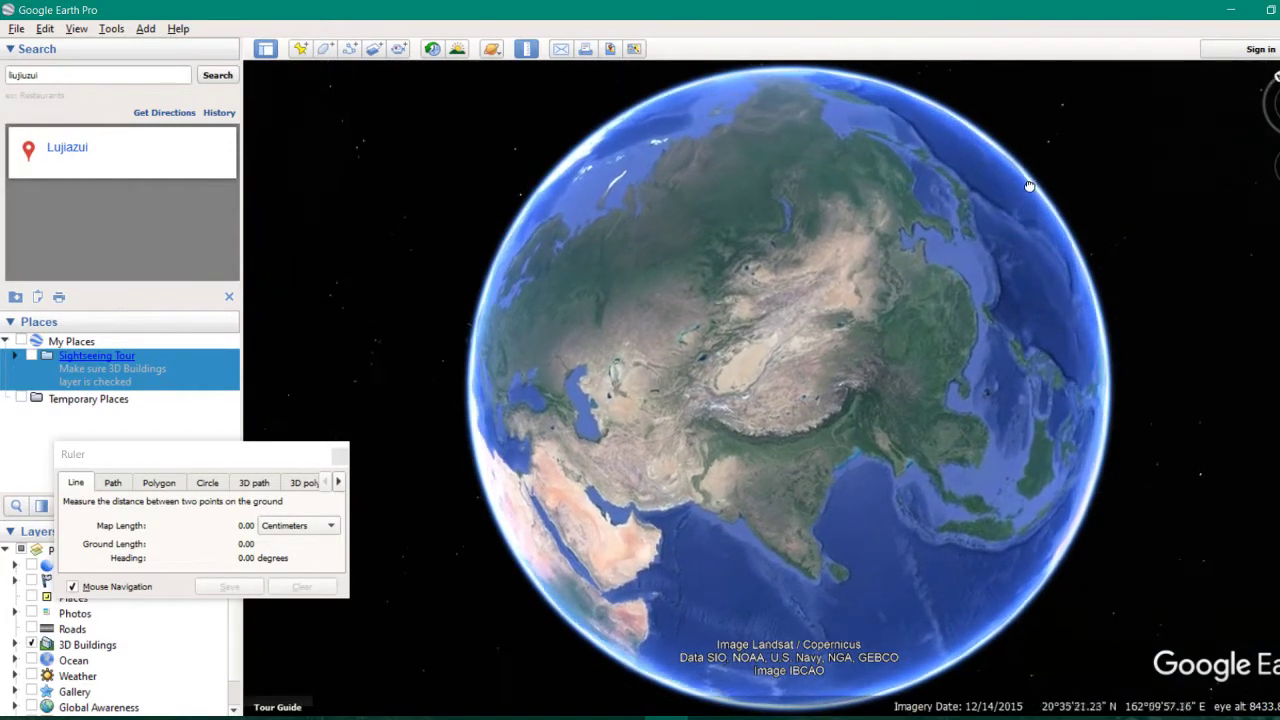
{"action": "left_click", "coordinate": [1022, 180]}
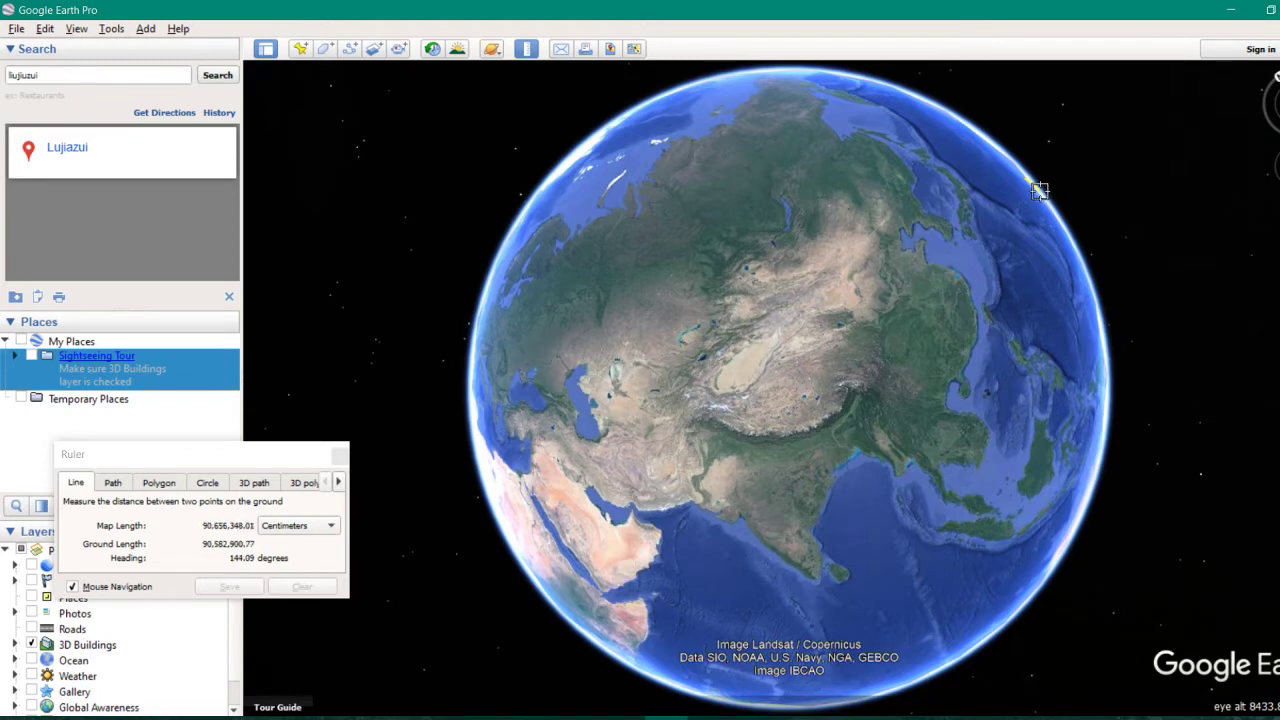
{"action": "left_click", "coordinate": [1067, 223]}
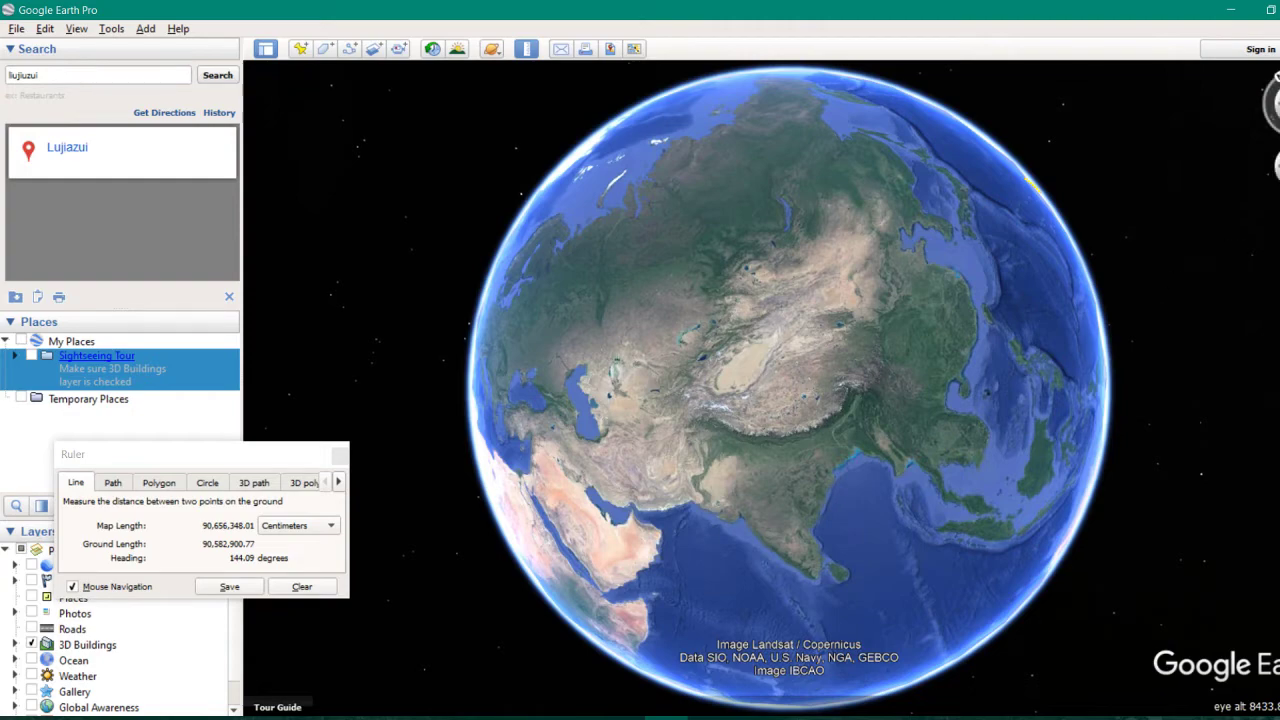
Step: Descend to the Tibetan Plateau, tilt the view to the horizon and turn it toward the Himalayas and India to examine the curvature
{"action": "scroll", "coordinate": [787, 388], "scroll_direction": "up", "scroll_amount": 5}
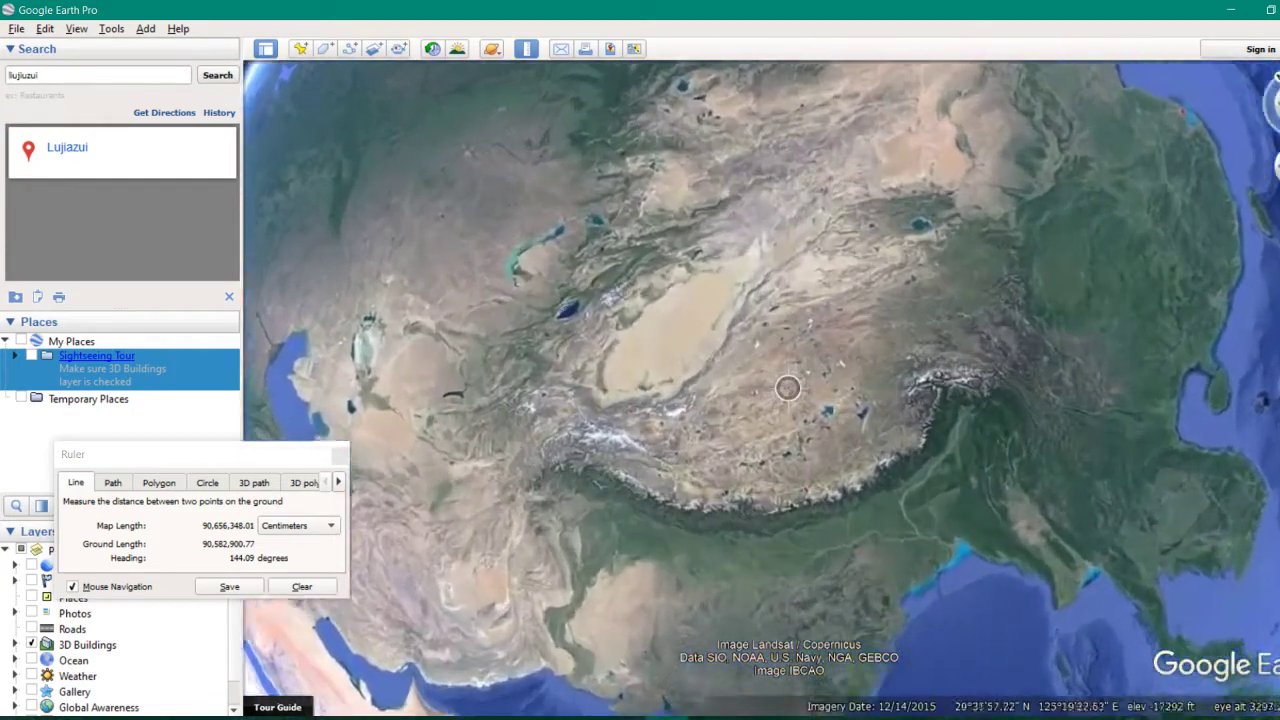
{"action": "scroll", "coordinate": [787, 388], "scroll_direction": "up", "scroll_amount": 5}
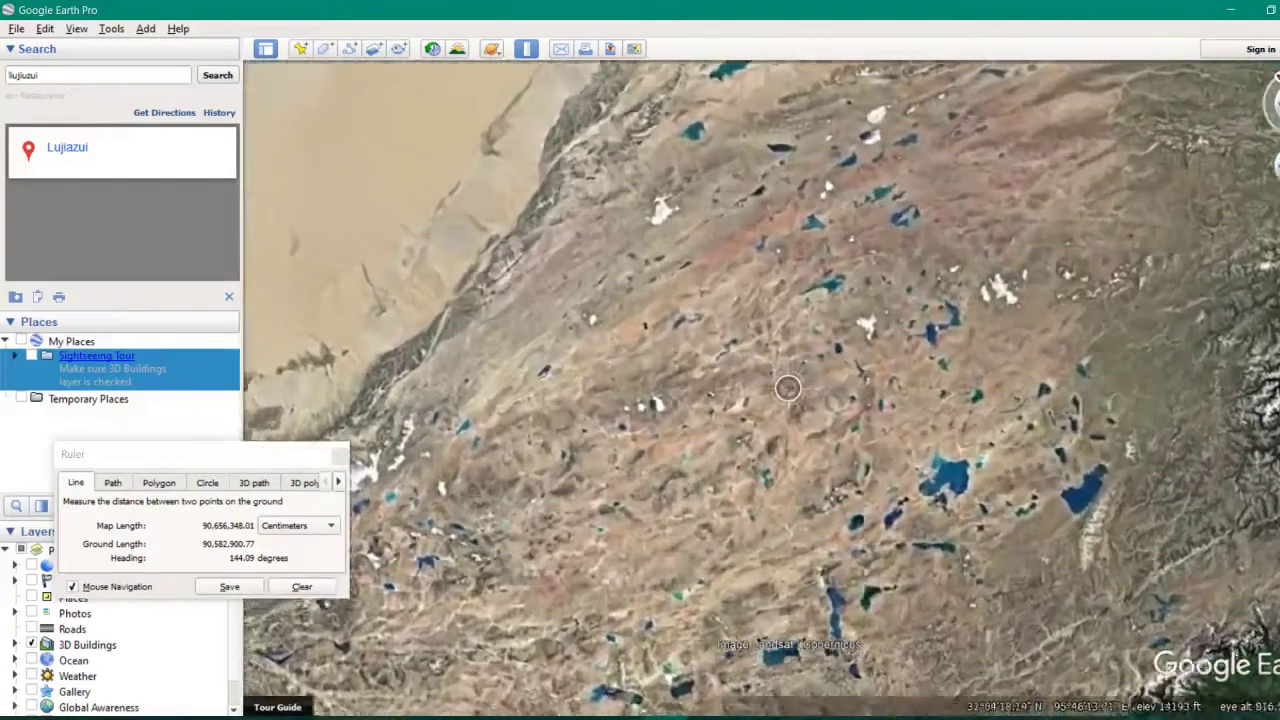
{"action": "scroll", "coordinate": [788, 388], "scroll_direction": "up", "scroll_amount": 3}
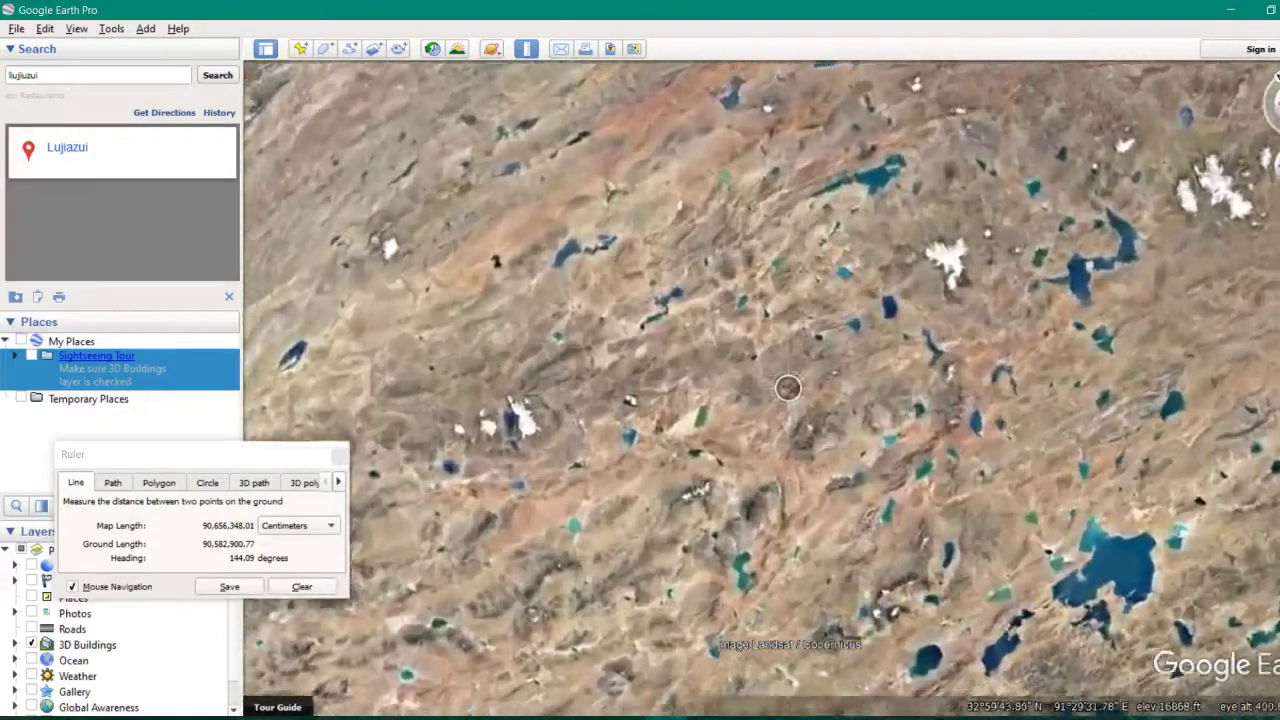
{"action": "scroll", "coordinate": [787, 388], "scroll_direction": "up", "scroll_amount": 3}
{"action": "scroll", "coordinate": [787, 388], "scroll_direction": "up", "scroll_amount": 2}
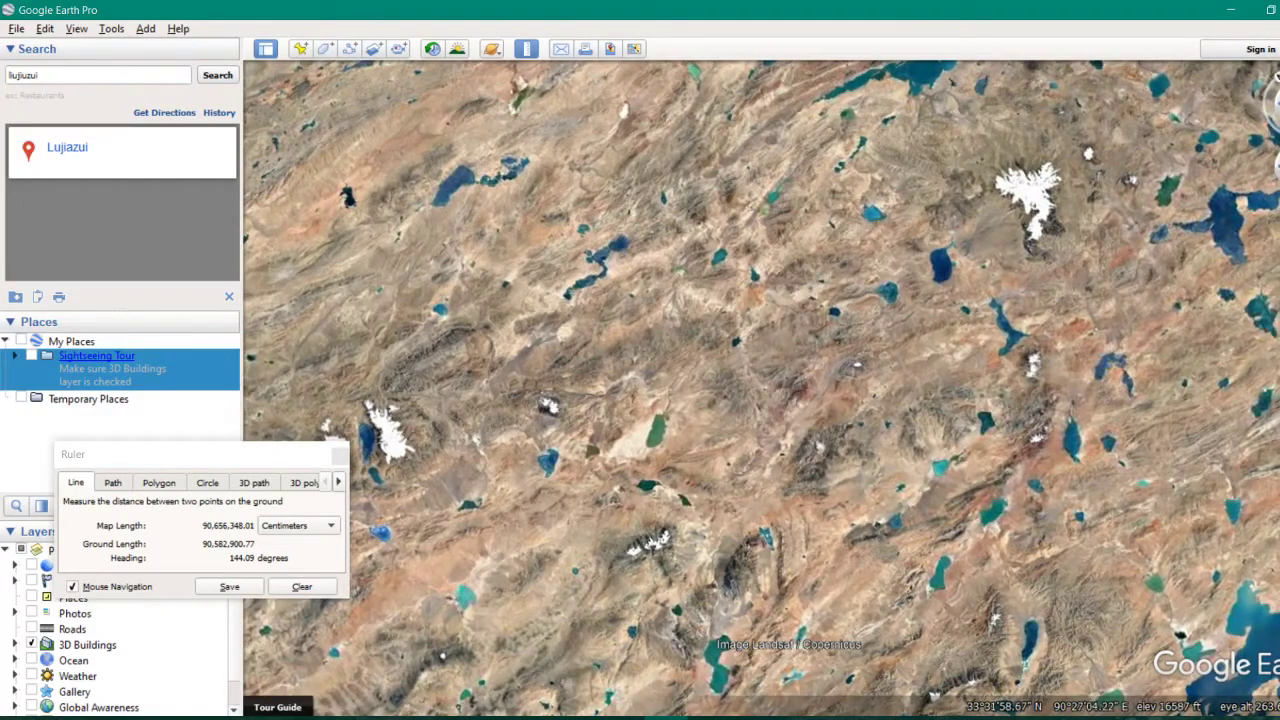
{"action": "mouse_move", "coordinate": [1276, 100]}
{"action": "left_mouse_down"}
{"action": "mouse_move", "coordinate": [1274, 57]}
{"action": "mouse_move", "coordinate": [1278, 110]}
{"action": "left_mouse_up"}
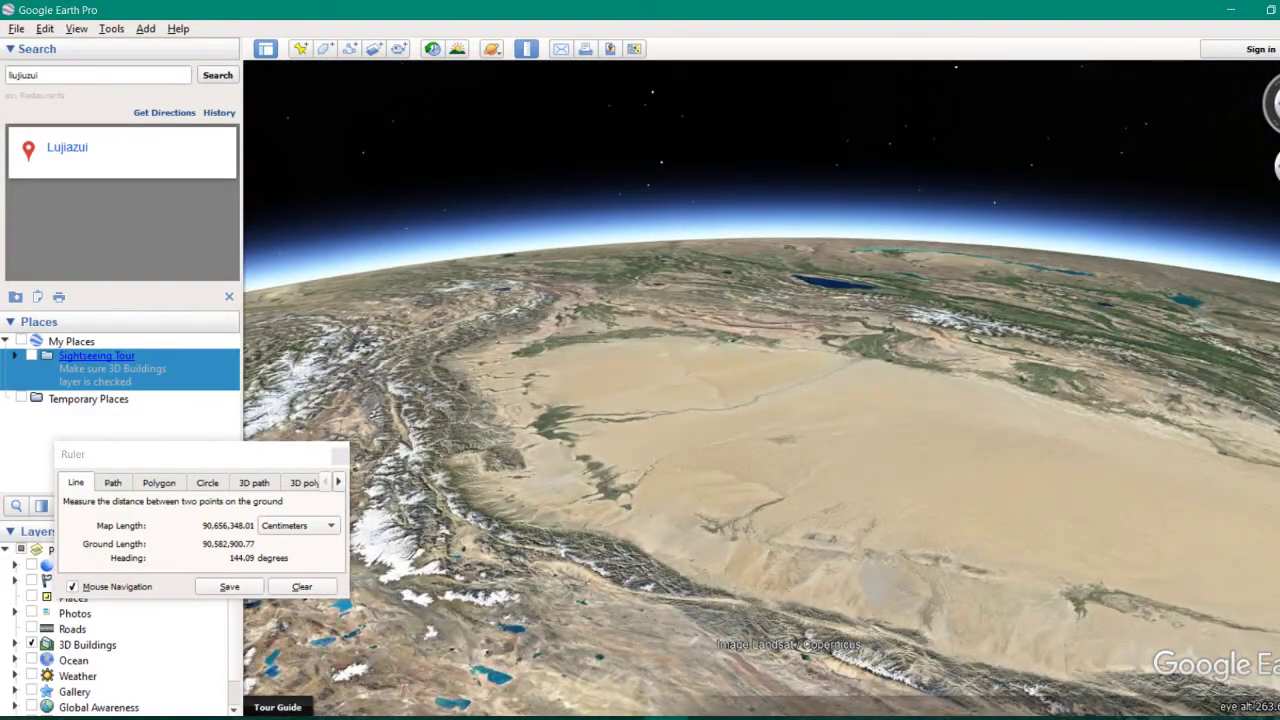
{"action": "left_click_drag", "start_coordinate": [1276, 108], "coordinate": [1234, 117]}
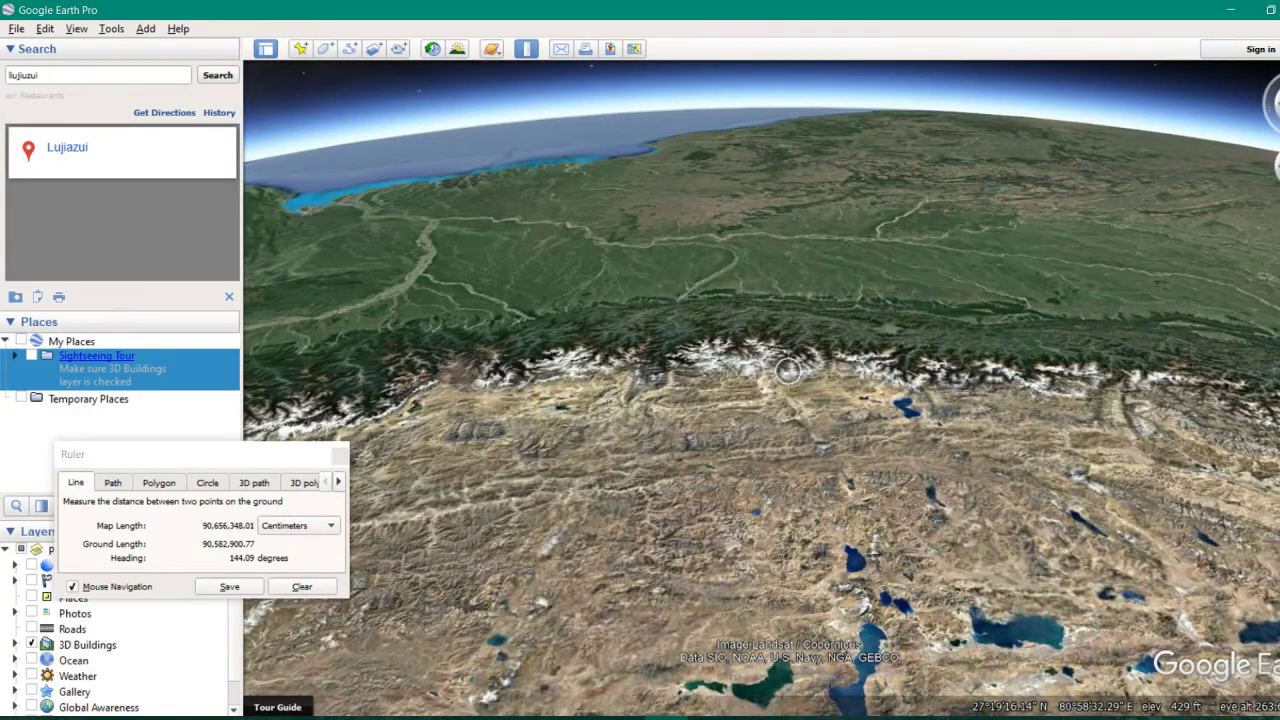
Step: Descend in stages over the Himalayas to the plains of northern India, tilting up to compare the horizon's curvature at lower altitudes
{"action": "scroll", "coordinate": [788, 371], "scroll_direction": "up", "scroll_amount": 3}
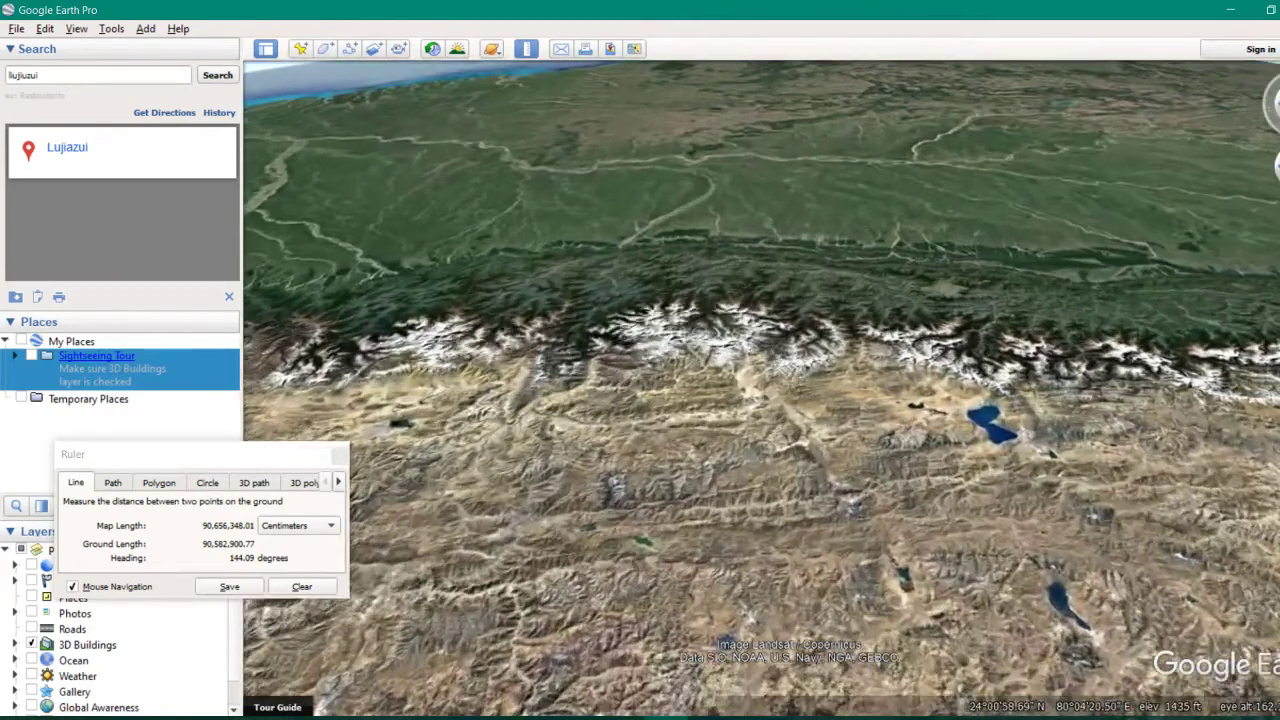
{"action": "left_click_drag", "start_coordinate": [1276, 104], "coordinate": [1276, 88]}
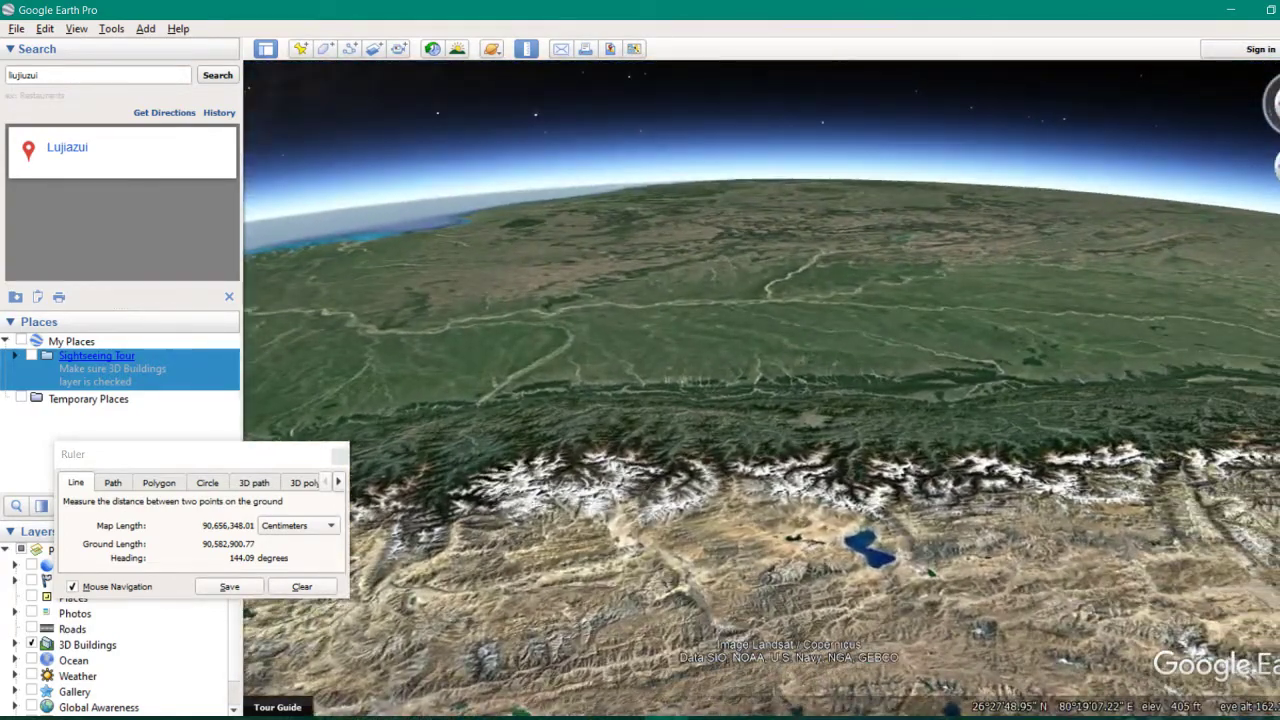
{"action": "scroll", "coordinate": [788, 369], "scroll_direction": "up", "scroll_amount": 3}
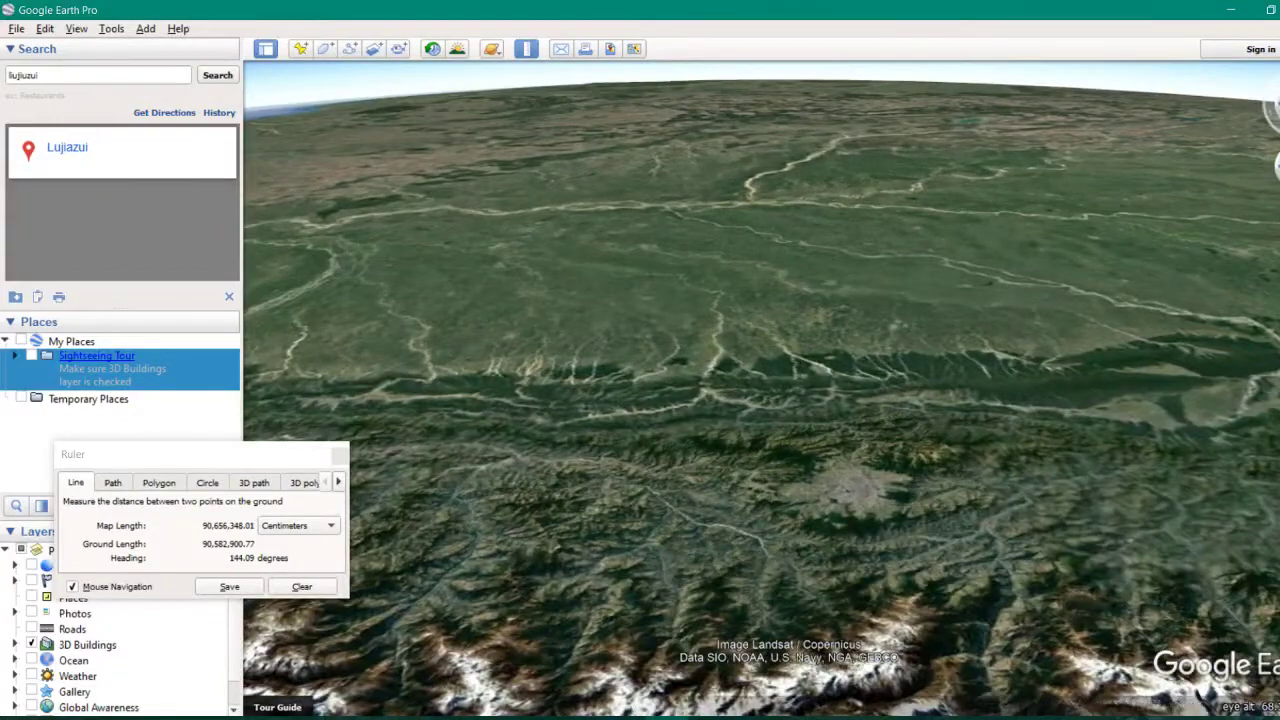
{"action": "left_click_drag", "start_coordinate": [1276, 104], "coordinate": [1270, 90]}
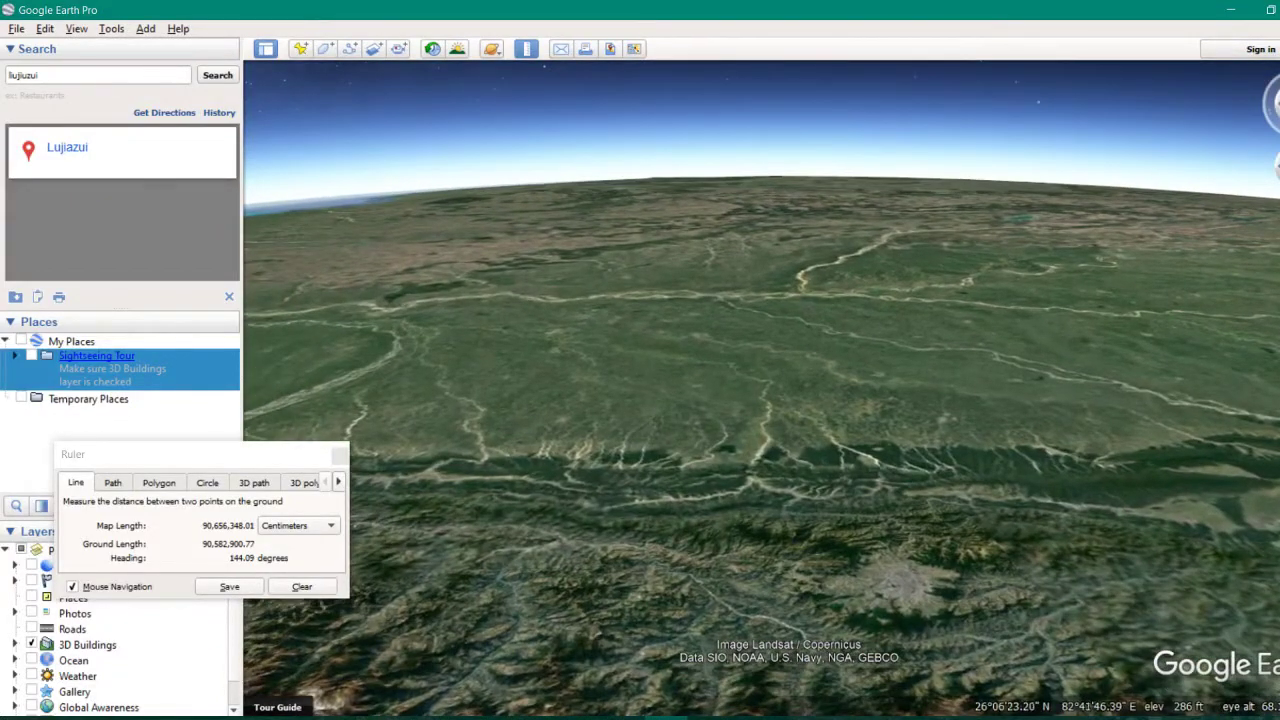
{"action": "scroll", "coordinate": [788, 369], "scroll_direction": "up", "scroll_amount": 5}
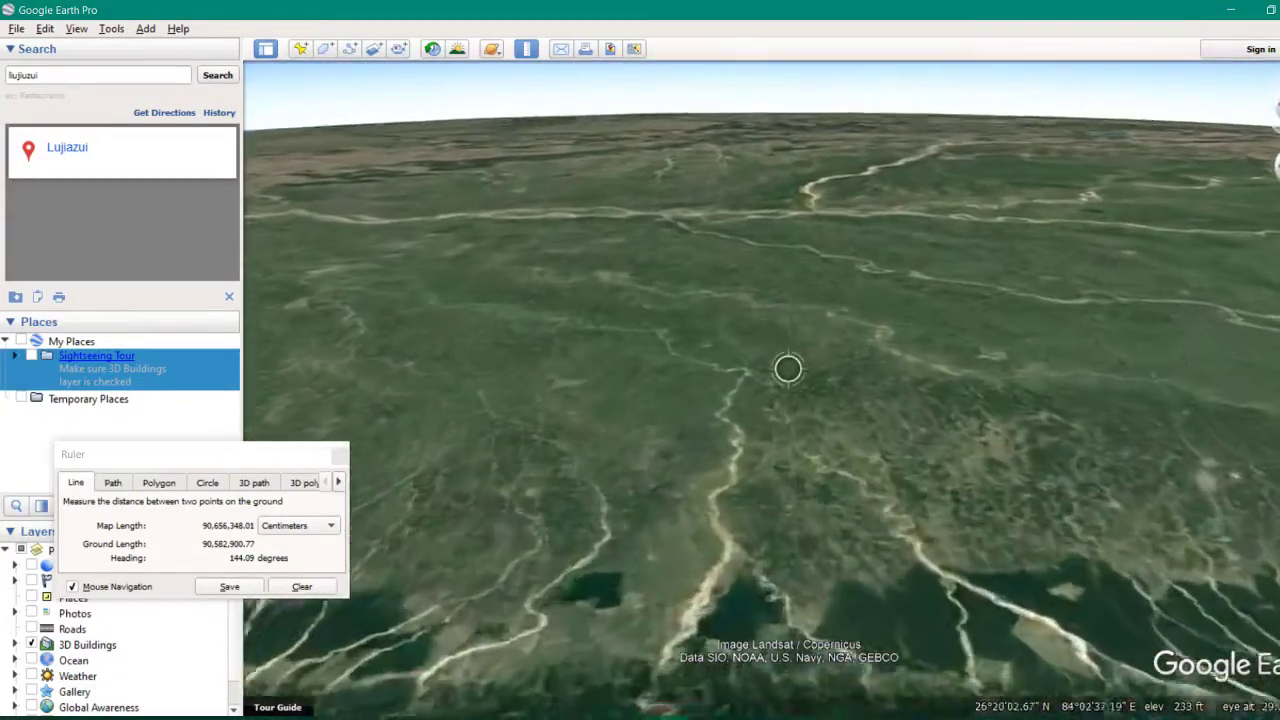
{"action": "scroll", "coordinate": [788, 369], "scroll_direction": "up", "scroll_amount": 4}
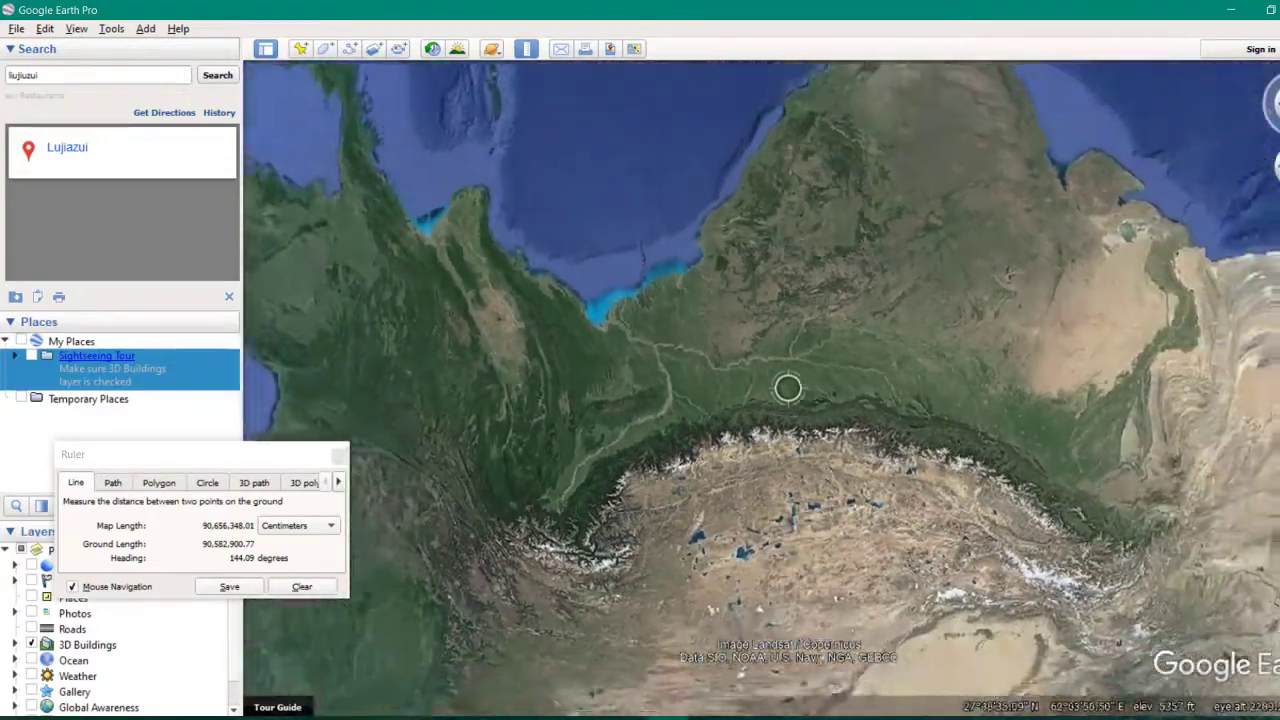
Step: Pull back to the whole globe, turn it to view Europe, Greenland and the Arctic, and switch to OBS
{"action": "scroll", "coordinate": [788, 388], "scroll_direction": "down", "scroll_amount": 3}
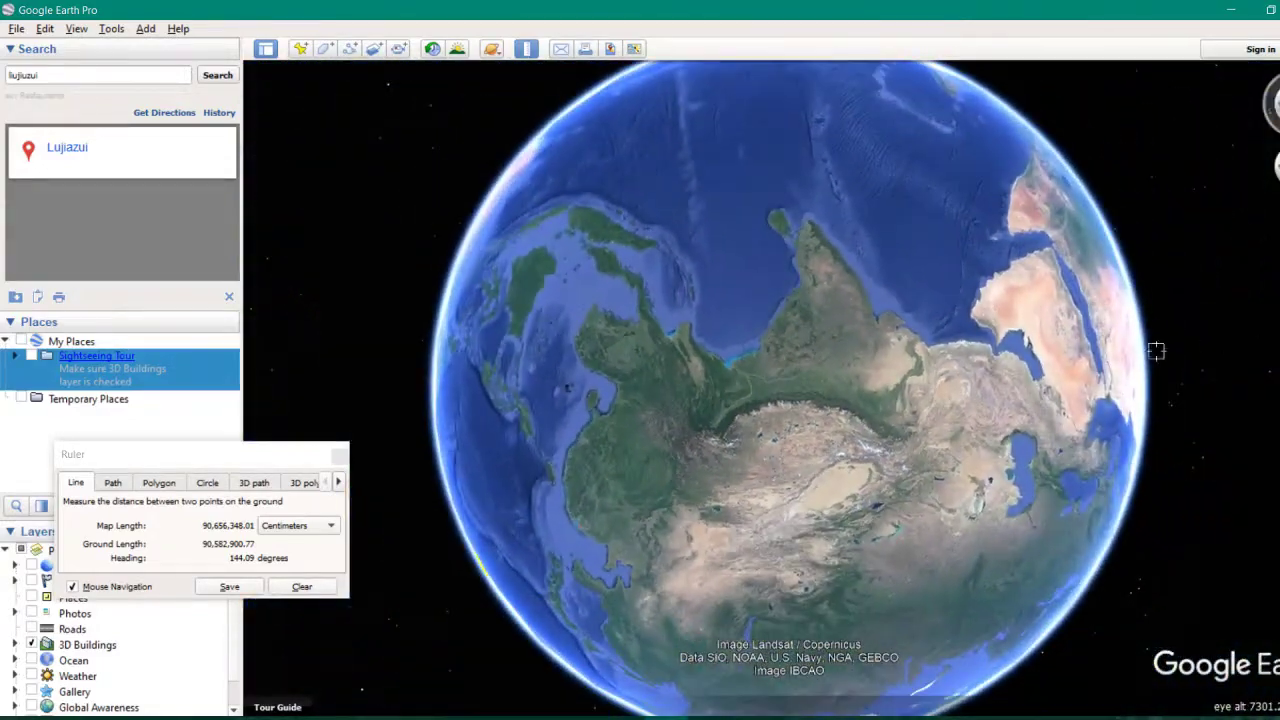
{"action": "left_click_drag", "start_coordinate": [960, 336], "coordinate": [650, 332]}
{"action": "left_click_drag", "start_coordinate": [918, 346], "coordinate": [760, 262]}
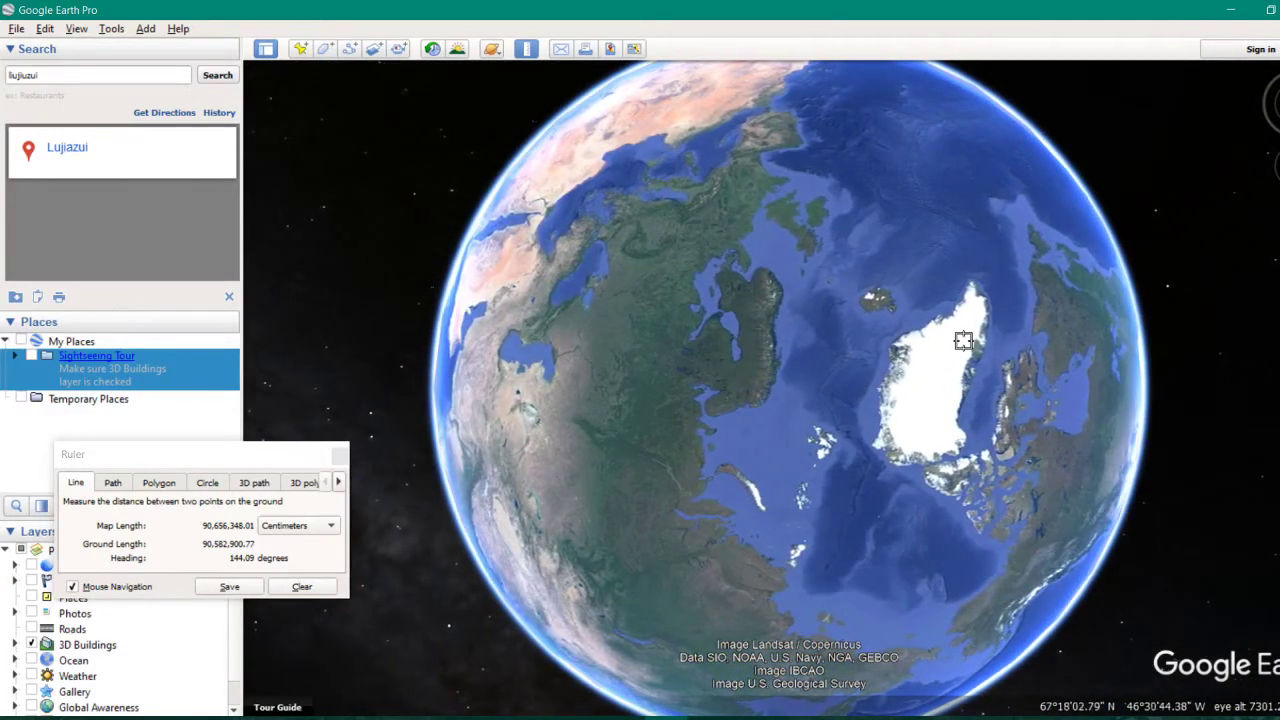
{"action": "key", "text": "alt+Tab"}
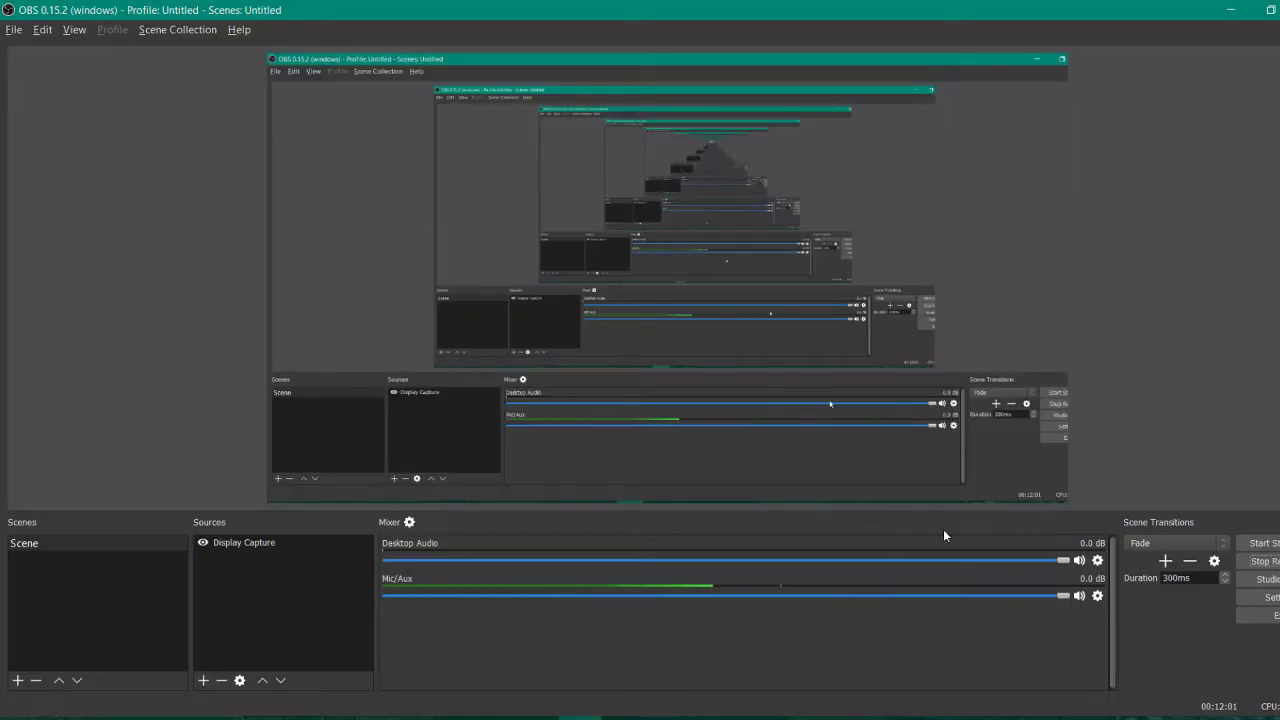